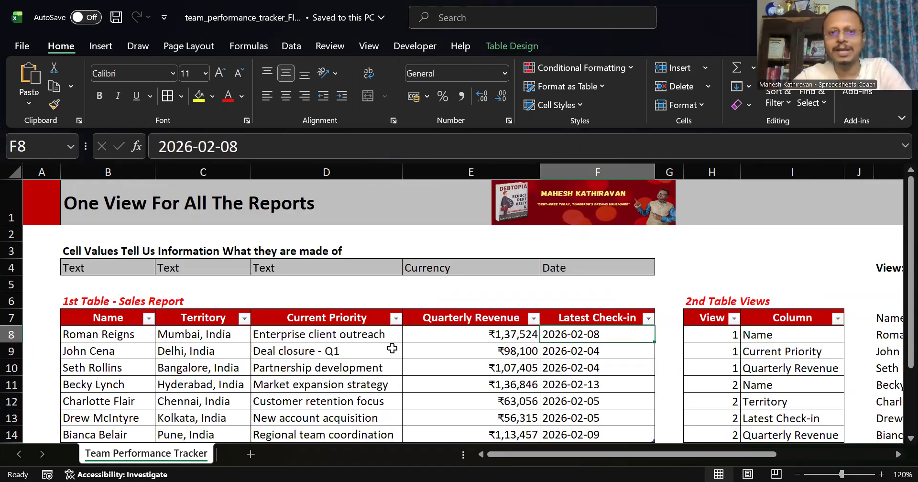
- Examine the 2nd Table Views headers and the Column entries assigned to view 1 in I8:I10
key("Right")
key("Right")
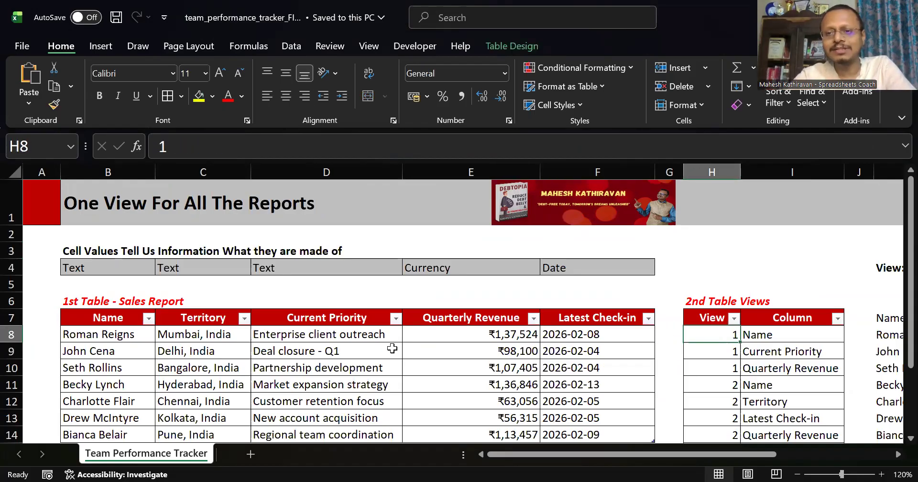
key("Up")
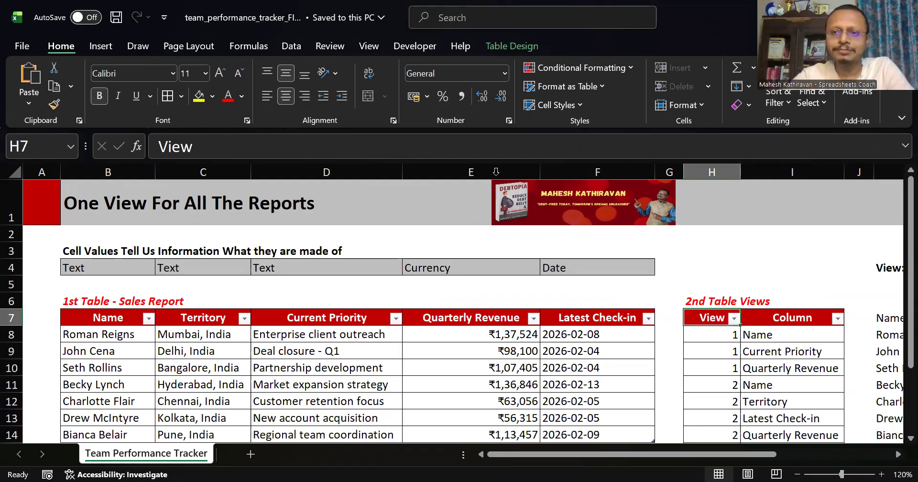
left_click(725, 338)
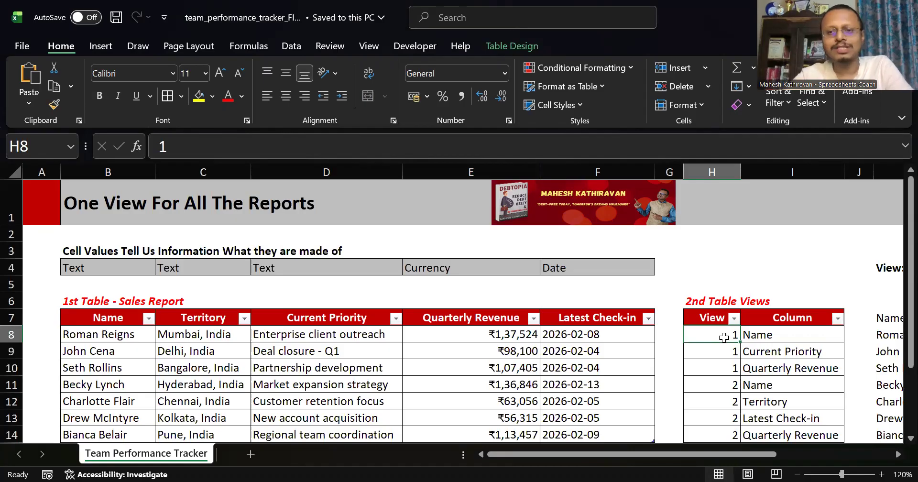
key("Right")
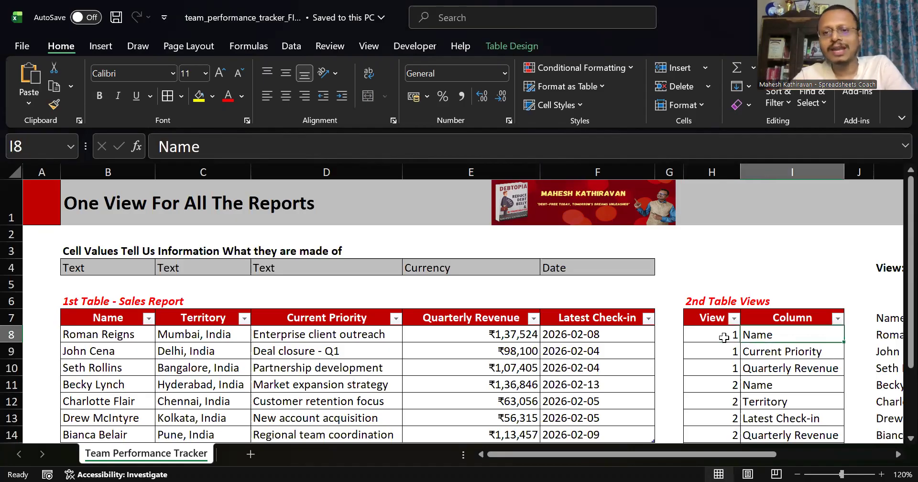
key("Down")
key("Down")
key("Down")
key("Up")
key("Up")
key("Up")
key("Left")
key("Right")
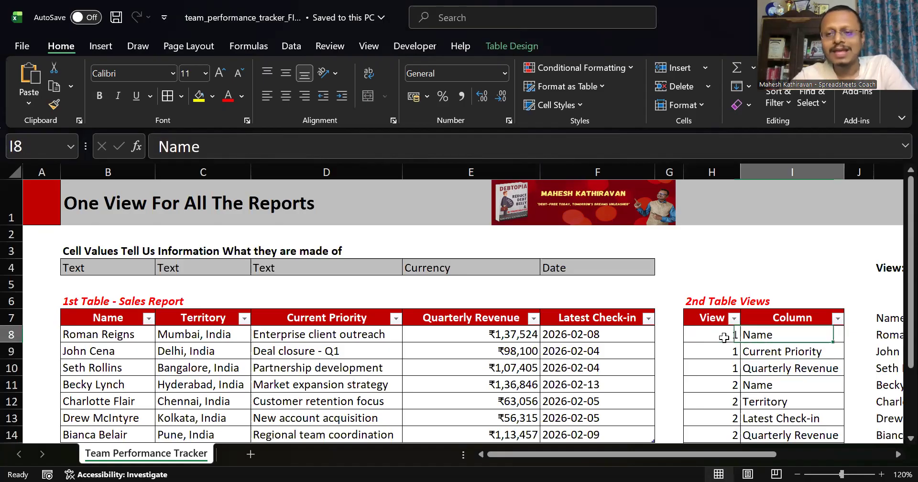
key("shift+Down")
key("shift+Down")
- Review the Column entries assigned to views 2 and 3 in the 2nd Table Views
key("Down")
key("Down")
key("Down")
key("Down")
key("Down")
key("Down")
key("Down")
key("Down")
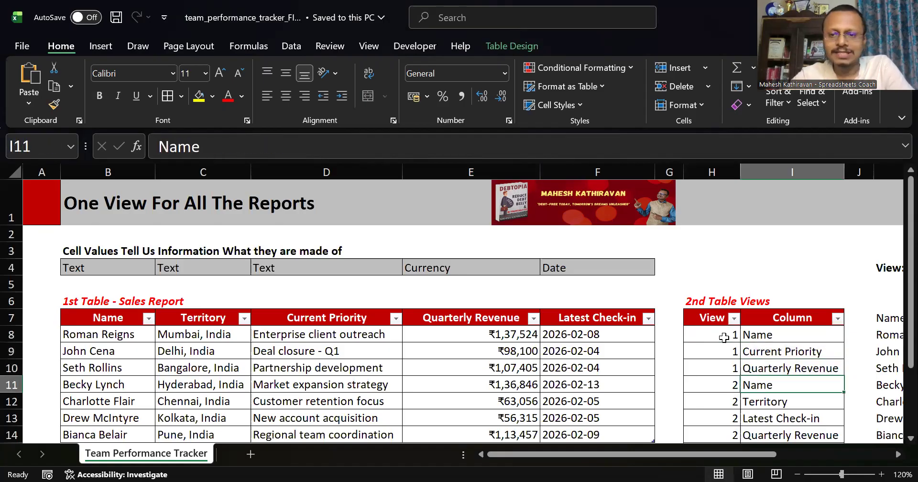
key("Up")
key("Up")
key("Up")
key("Up")
key("Up")
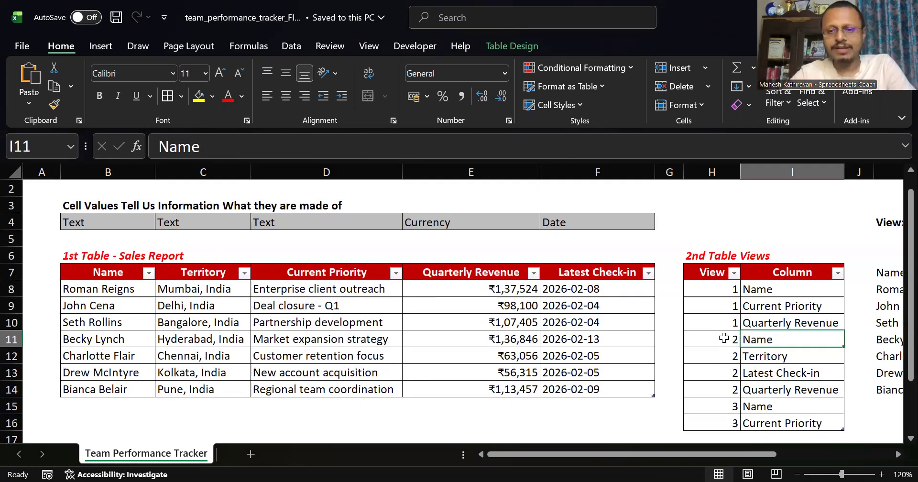
key("Down")
key("Down")
key("Down")
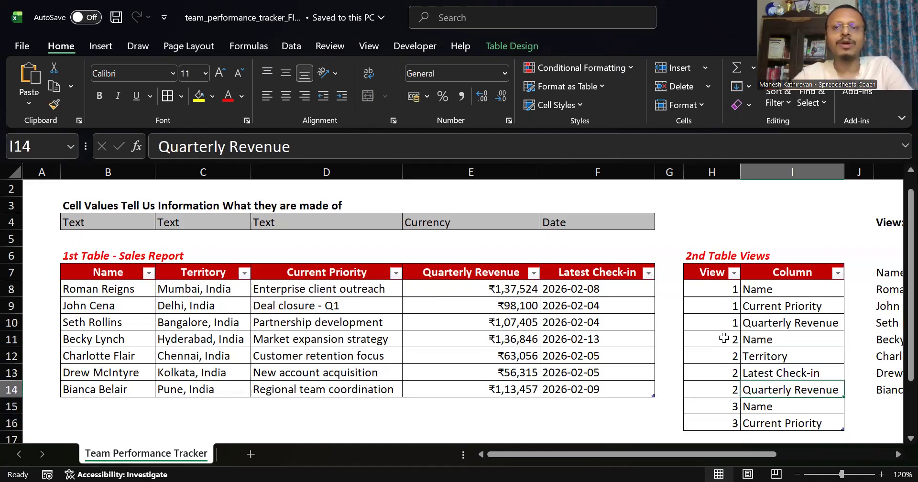
key("Down")
key("Down")
key("Up")
key("Left")
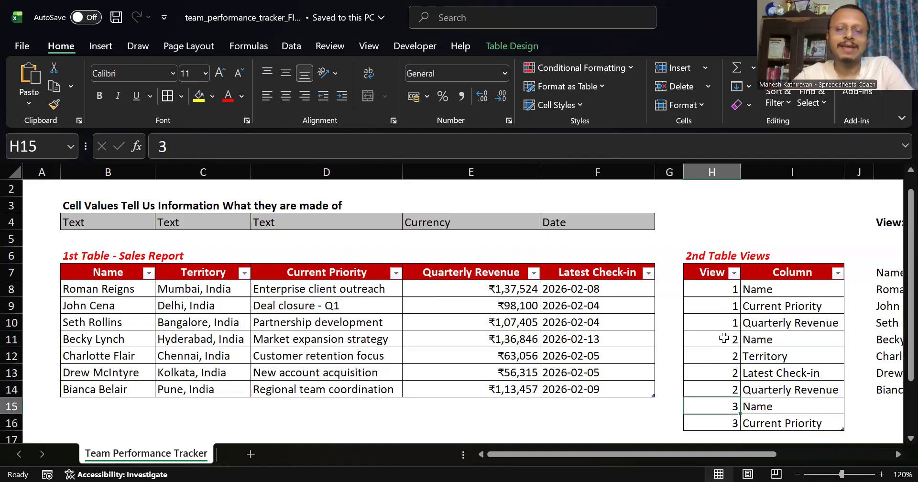
- Inspect the data type labels above the Sales Report by selecting B4:F4
key("Up")
key("Left")
key("Up")
key("Up")
key("Up")
key("Up")
key("Up")
key("Up")
key("Up")
key("Up")
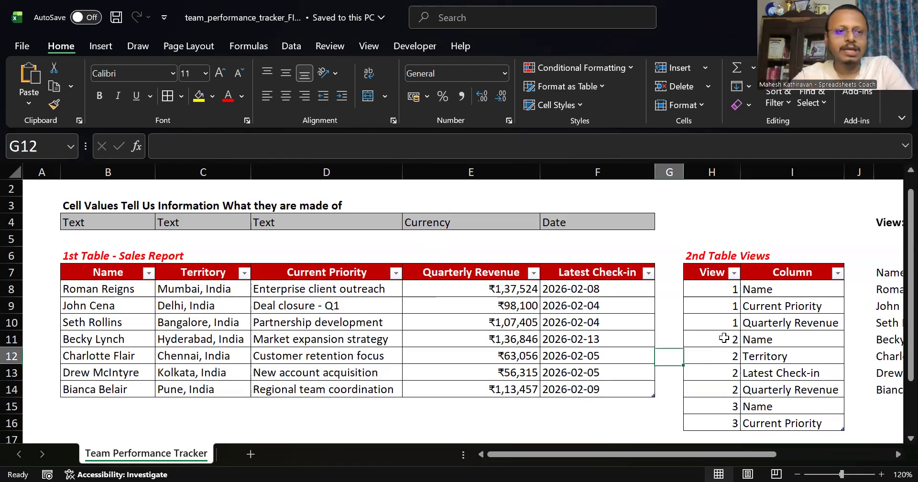
key("ctrl+Left")
key("Left")
key("Up")
key("Up")
key("Right")
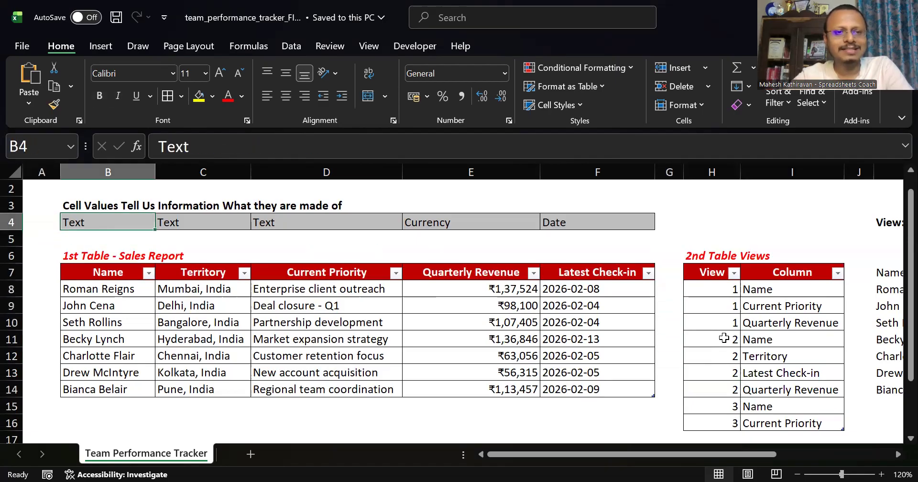
key("shift+Right")
key("shift+Right")
key("shift+Right")
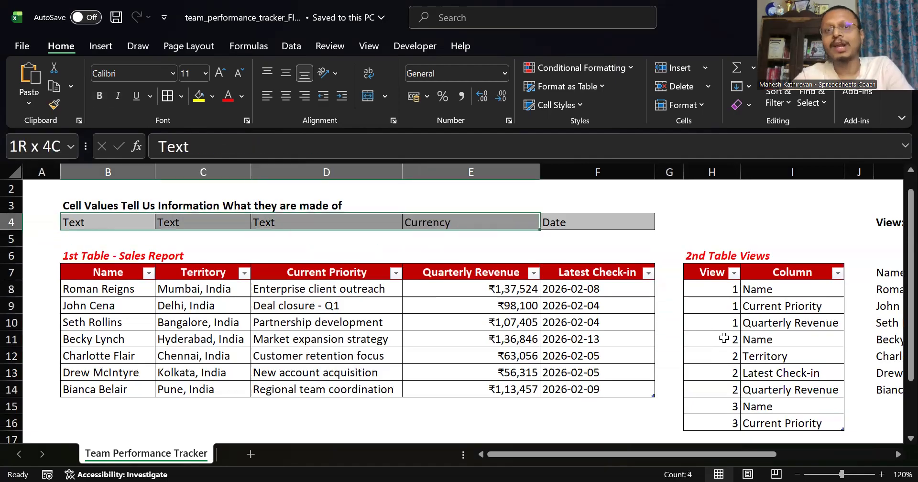
key("shift+Right")
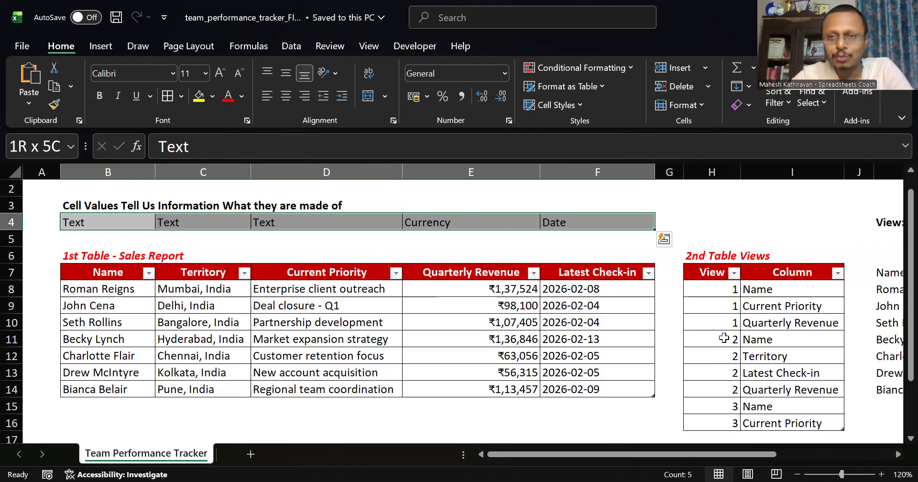
key("Right")
key("Right")
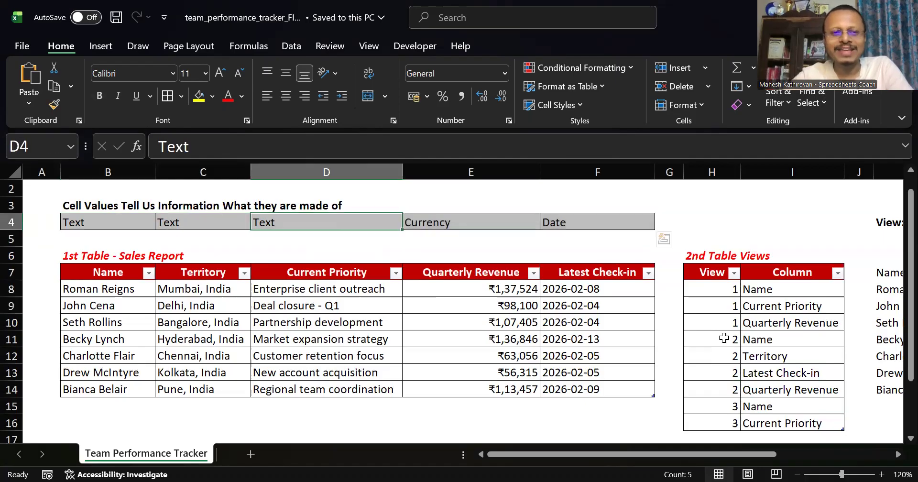
key("Up")
key("Up")
key("Down")
key("Down")
key("Up")
key("Up")
key("Up")
key("Down")
key("Down")
key("Down")
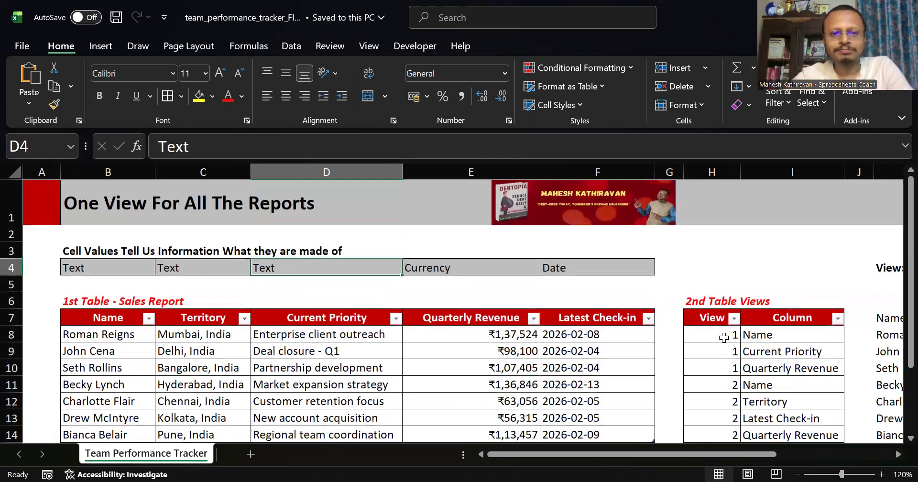
- Look over row 4 from the data type labels across to the View selector and back
key("Right")
key("Right")
key("Right")
key("Right")
key("Right")
key("Right")
key("Right")
key("Right")
key("Down")
key("Down")
key("Up")
key("Up")
key("Left")
key("Left")
key("Left")
key("Left")
key("Left")
key("Left")
key("Left")
key("Left")
key("Left")
key("Left")
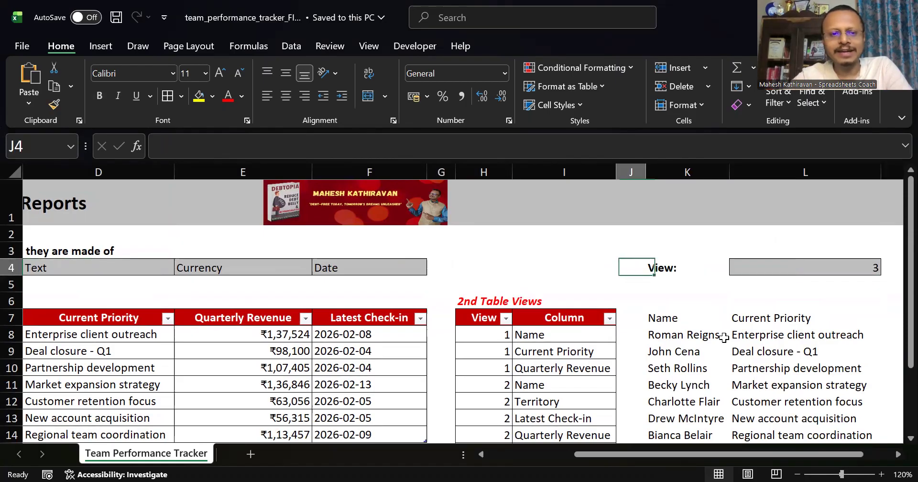
- Review the full 1st Table Sales Report, headers included, by selecting B7:F14
key("Down")
key("Down")
key("Down")
key("shift+Right")
key("shift+Right")
key("shift+Right")
key("shift+Right")
key("shift+Down")
key("shift+Down")
key("shift+Down")
key("shift+Down")
key("shift+Down")
key("shift+Down")
key("shift+Down")
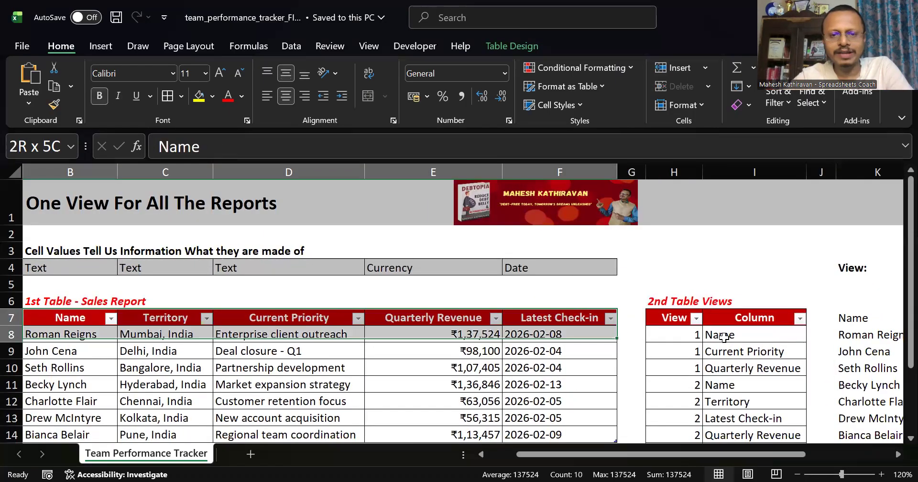
scroll(724, 338, "down", 1)
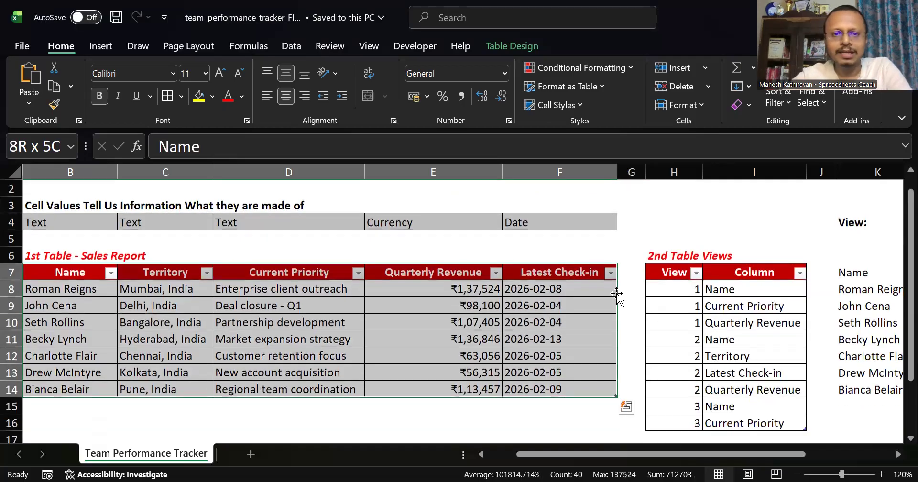
left_click(458, 331)
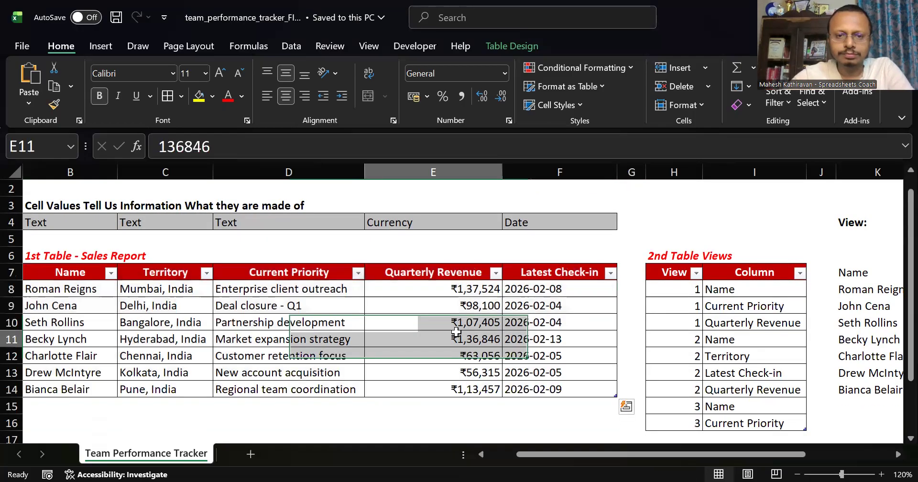
left_click(60, 275)
key("shift+Right")
key("shift+Right")
key("shift+Right")
key("shift+Right")
key("ctrl+shift+Down")
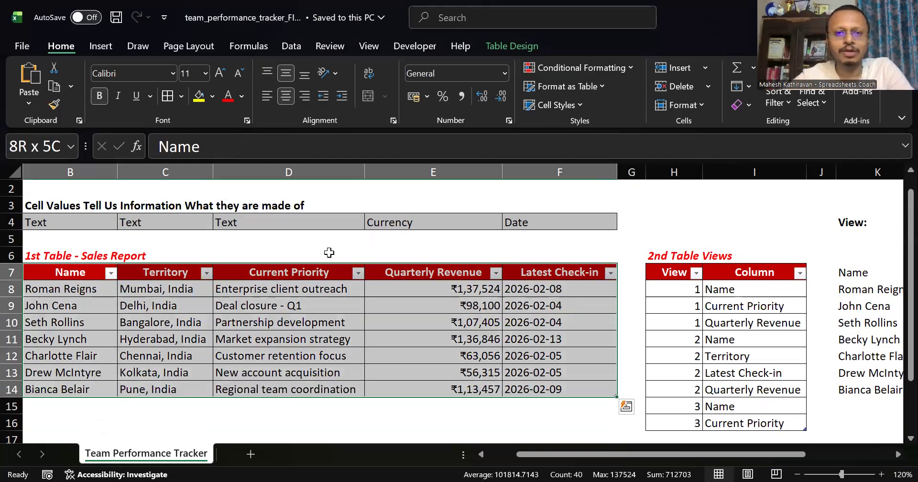
- Examine the View label and its selector cell L4 beside the 2nd Table Views
left_click(448, 276)
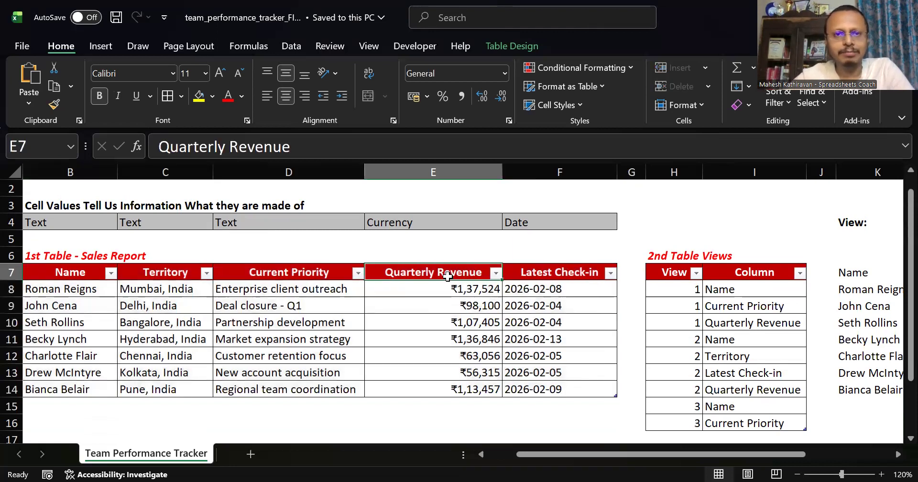
key("Right")
key("Right")
key("Right")
key("Right")
key("Right")
key("Right")
key("Right")
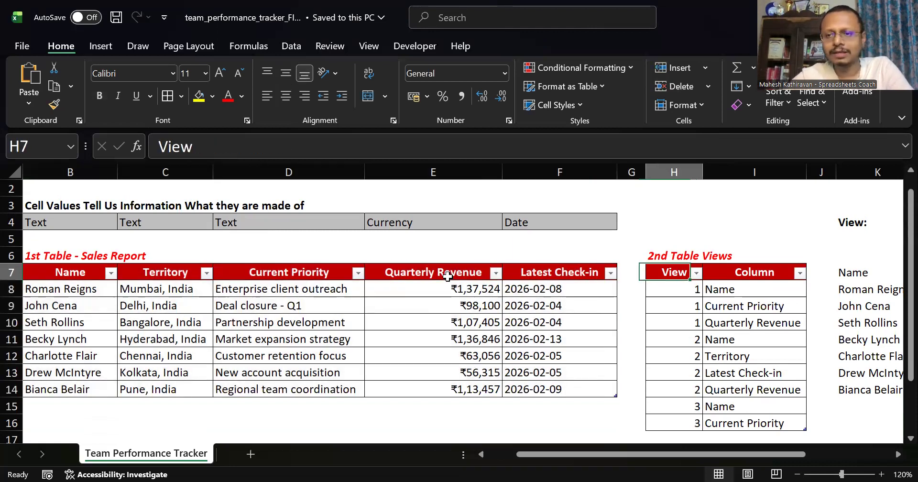
key("Up")
key("Up")
key("Up")
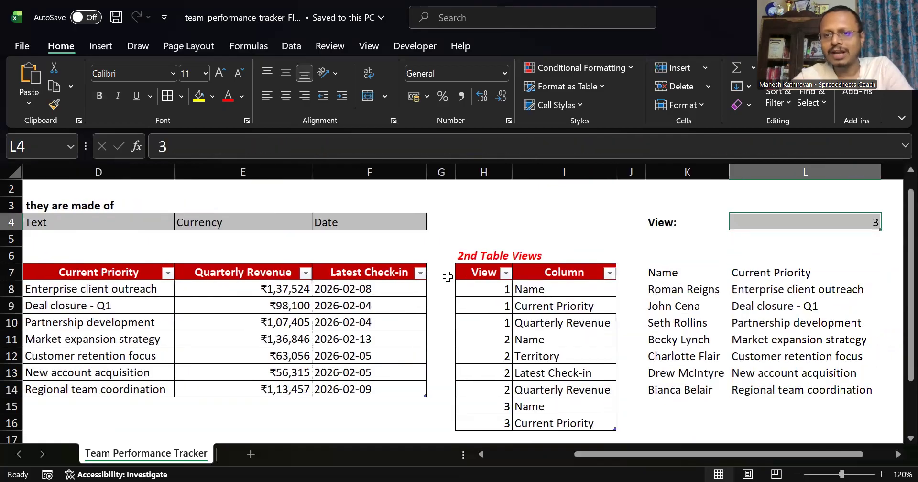
key("Left")
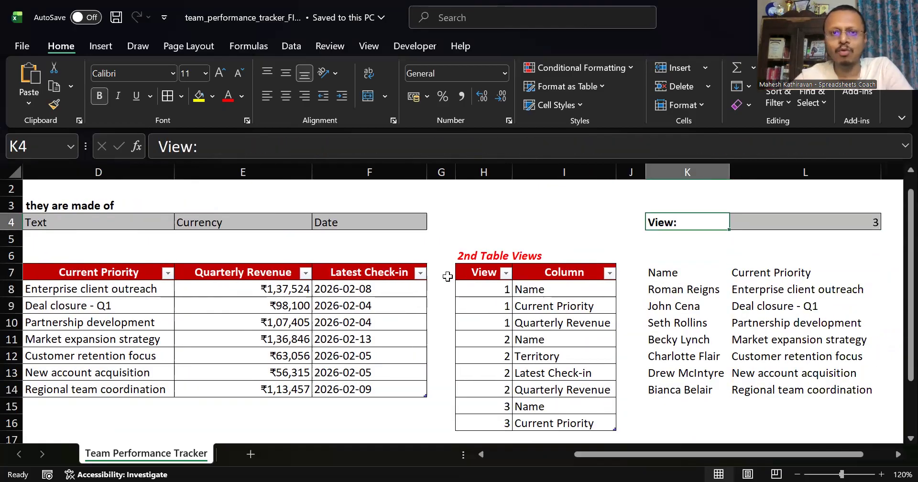
key("Right")
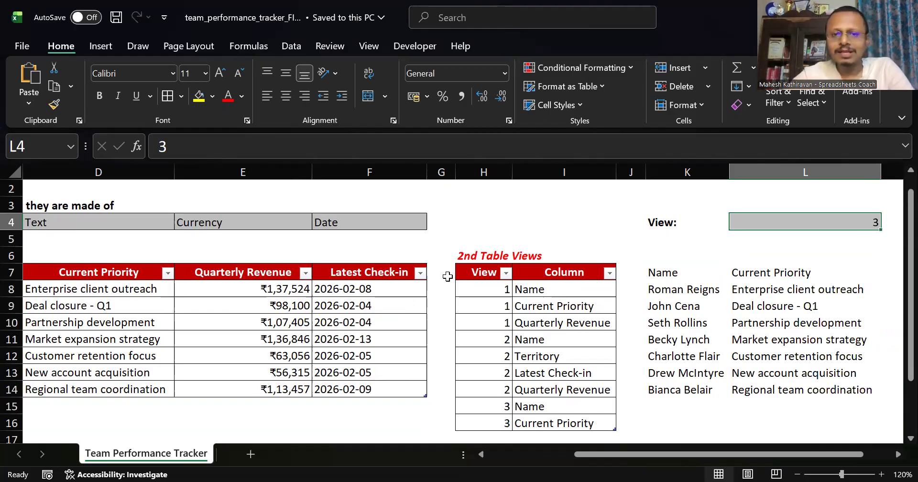
- Check the adjoining headers of the Sales Report and the Views table by selecting F7:H7
key("Left")
key("Left")
key("Left")
key("Left")
key("Left")
key("Down")
key("Down")
key("Down")
key("Left")
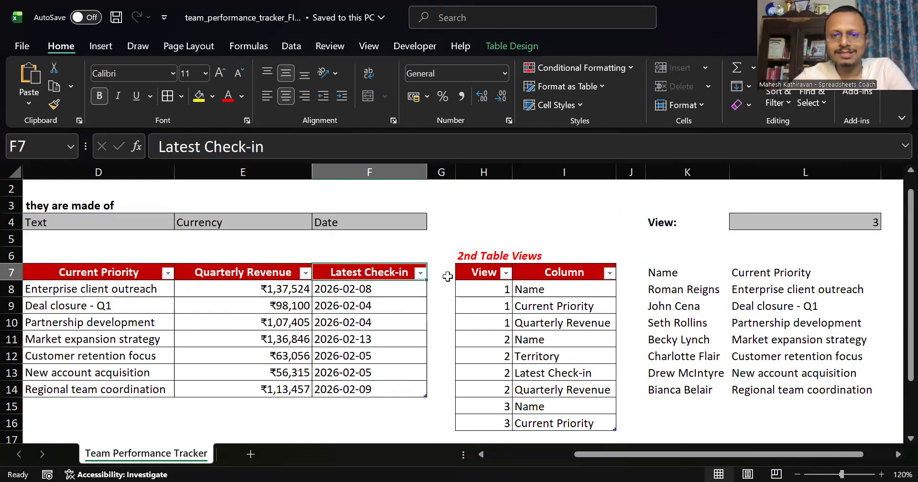
key("shift+Right")
key("shift+Right")
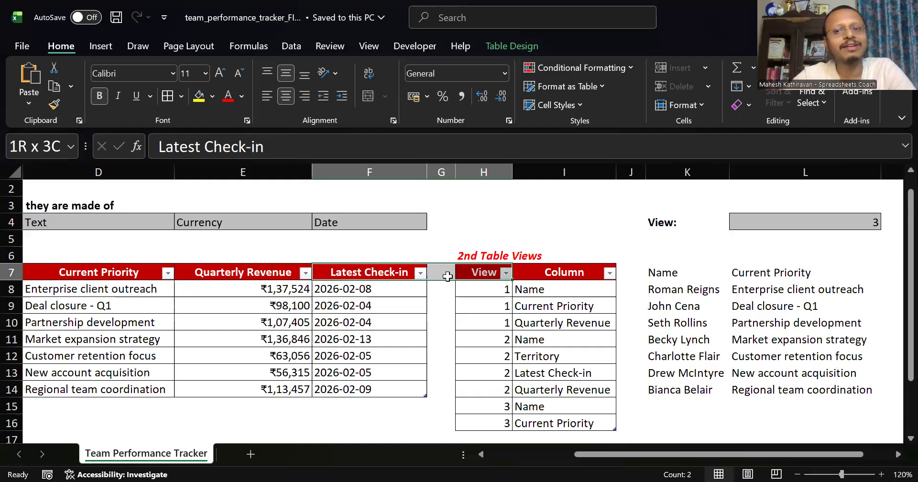
- Inspect the formulas behind the output report's header in L7 and its first data cell K8
key("Right")
key("Right")
key("Right")
key("Right")
key("Right")
key("Right")
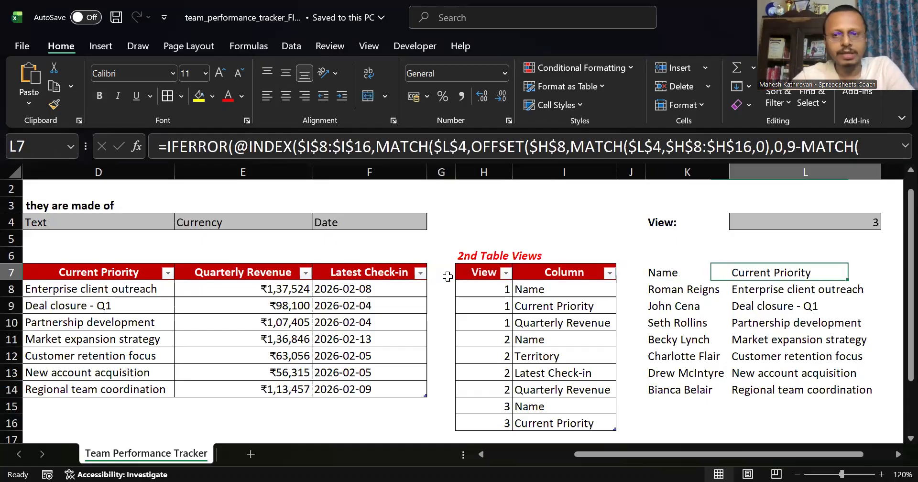
key("Right")
key("Left")
key("Left")
key("Down")
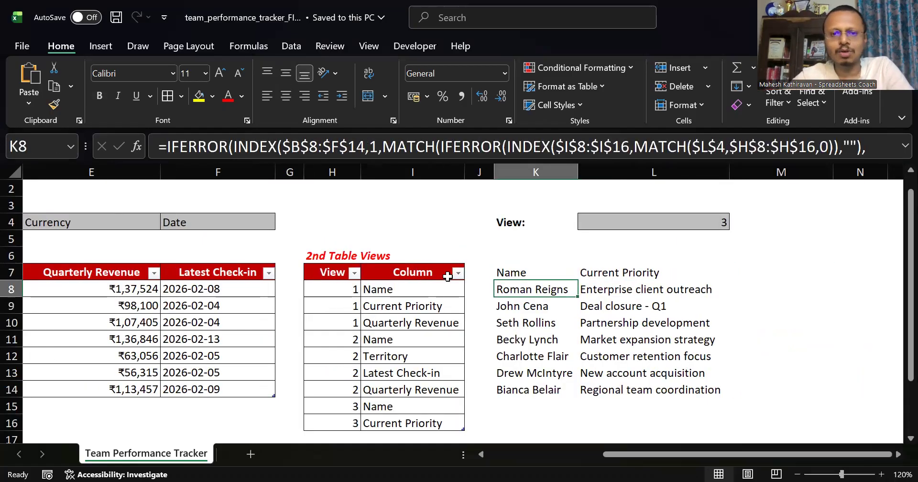
- Examine how the View selector in L4 feeds the output report formulas in columns K and L
key("Up")
key("Up")
key("Up")
key("Up")
key("Right")
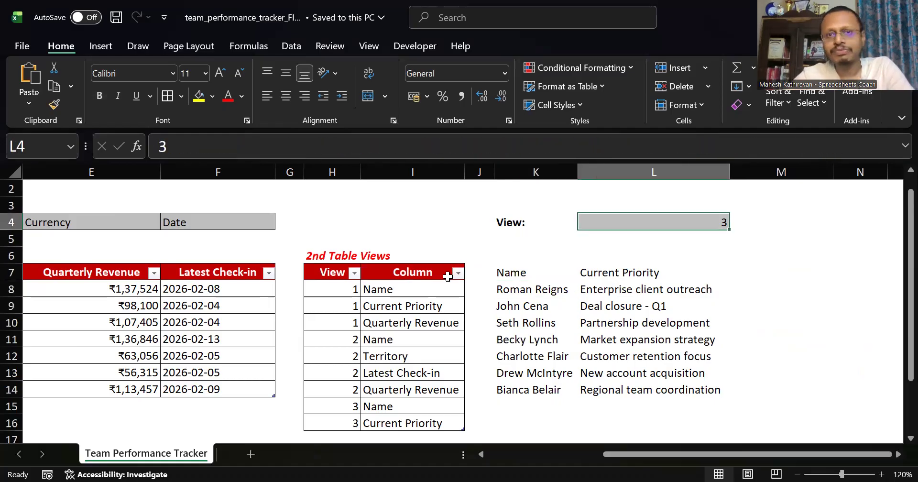
key("Down")
key("Down")
key("Down")
key("Down")
key("Down")
key("Down")
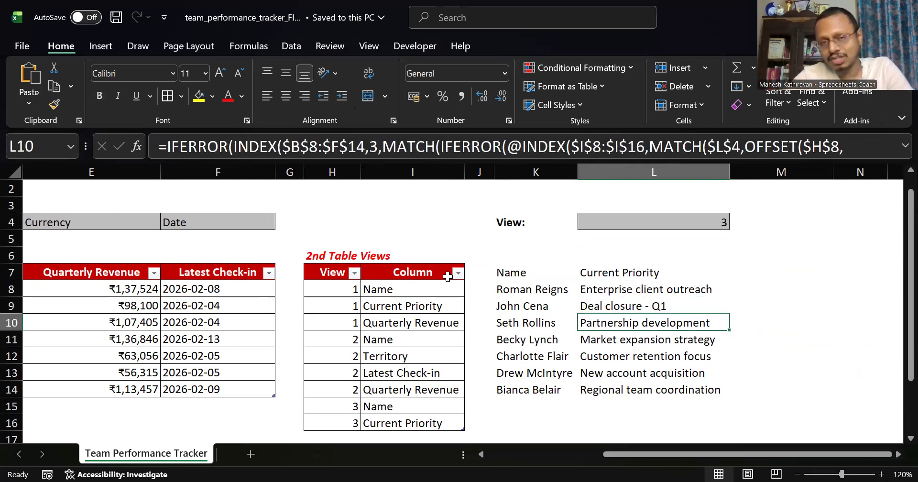
key("Left")
key("Left")
key("Left")
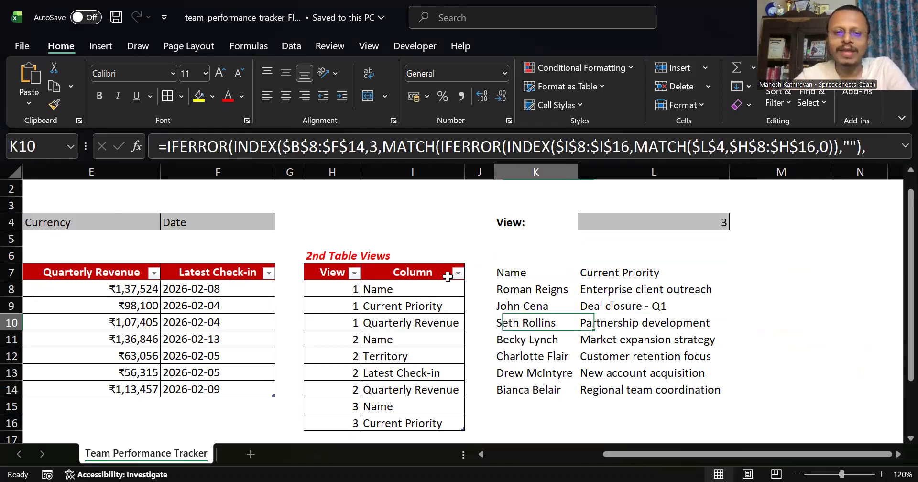
- Examine the view 3 entry in row 15 of the 2nd Table Views, checking its Column and View cells
key("Down")
key("Down")
key("Down")
key("Down")
key("Down")
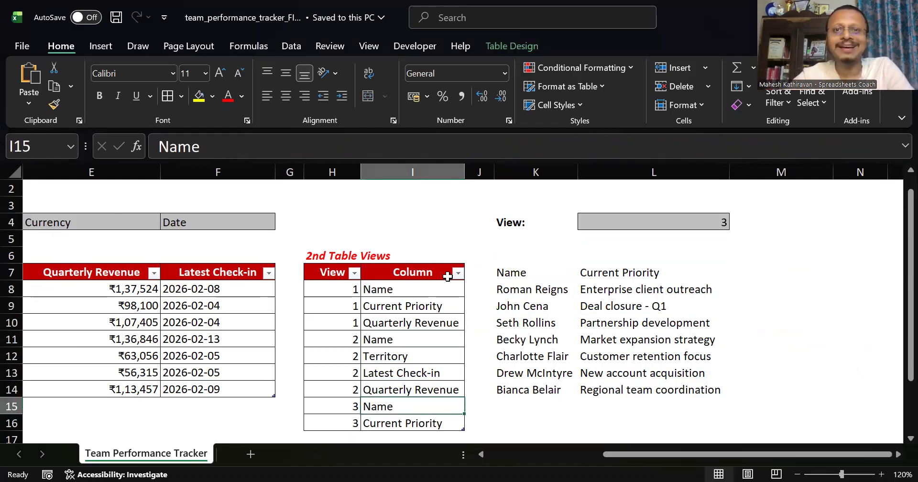
key("Left")
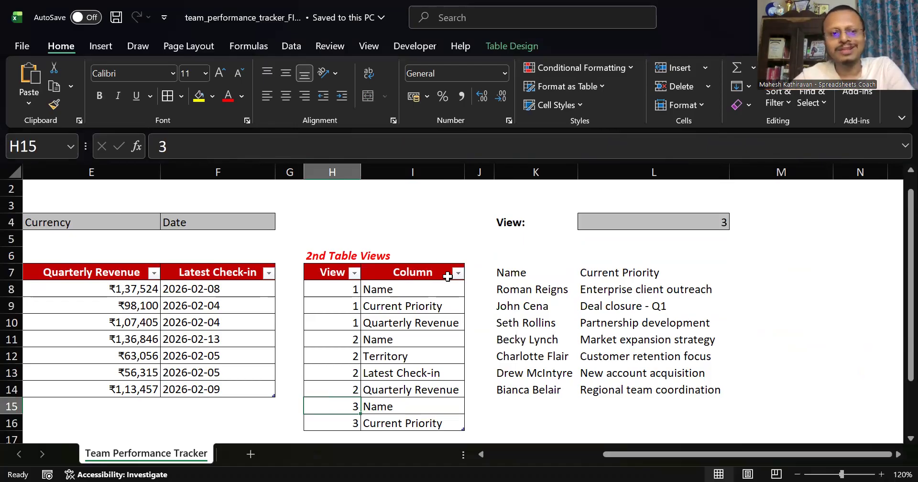
- Follow the layout from the Sales Report across the Views table to the output report's headers in K7 and L7
key("Home")
key("Up")
key("Up")
key("Up")
key("Up")
key("Up")
key("Up")
key("Right")
key("Right")
key("Right")
key("Up")
key("Right")
key("Right")
key("Up")
key("Right")
key("Right")
key("Right")
key("Right")
key("Right")
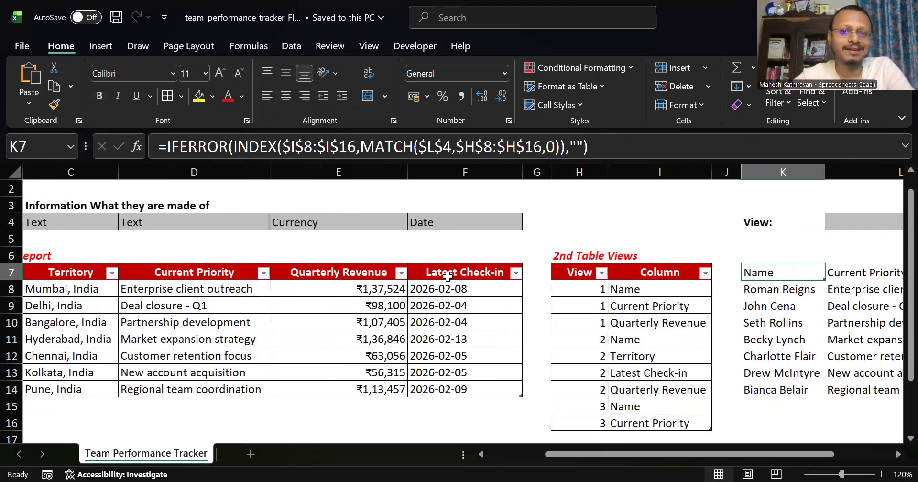
key("Right")
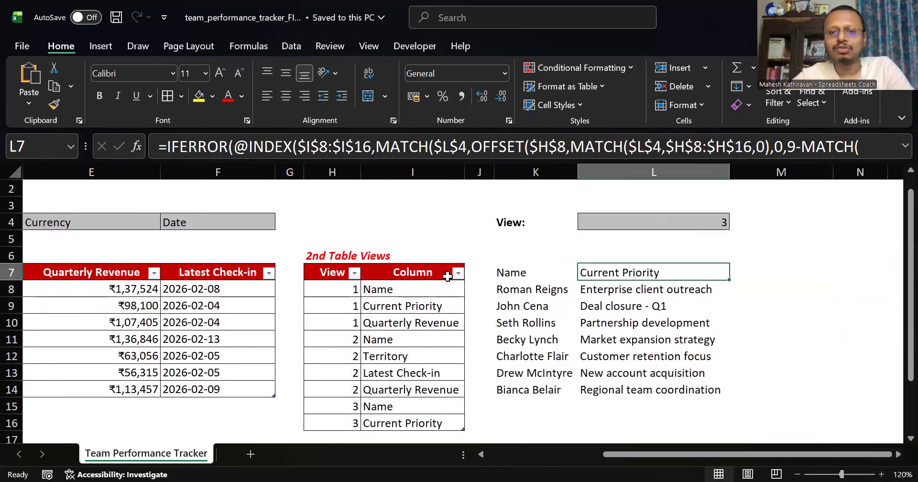
- Examine the output header cells K7 and L7 in relation to the View selector in L4
key("Left")
key("Right")
key("Right")
key("Up")
key("Up")
key("Left")
key("Up")
key("Down")
key("Down")
key("Down")
key("Left")
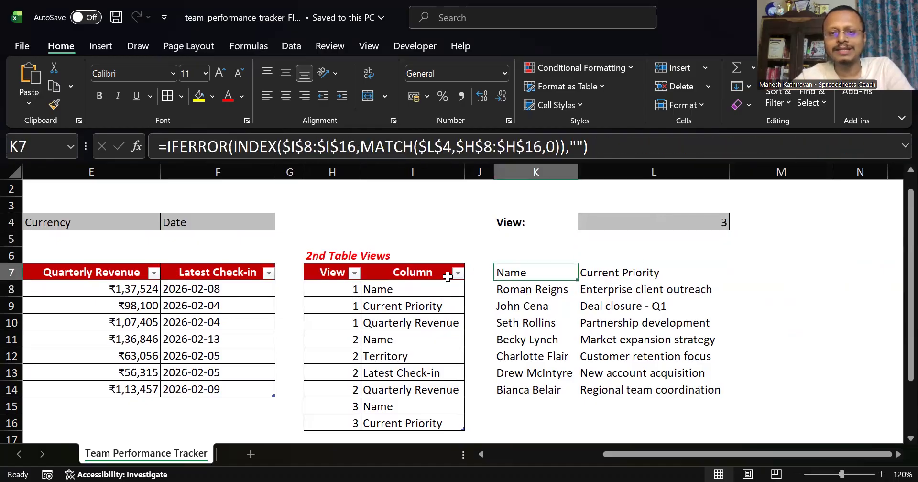
- Switch the output report to view 2 by setting the View selector in L4 to 2
key("Right")
key("Up")
key("Up")
key("Up")
type("2")
key("Return")
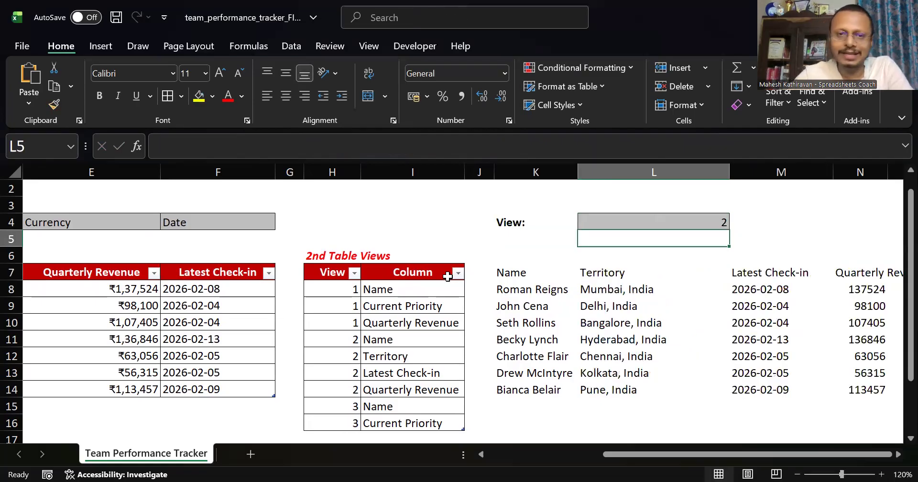
- Switch the output report to view 1 by setting the View selector in L4 to 1
key("Up")
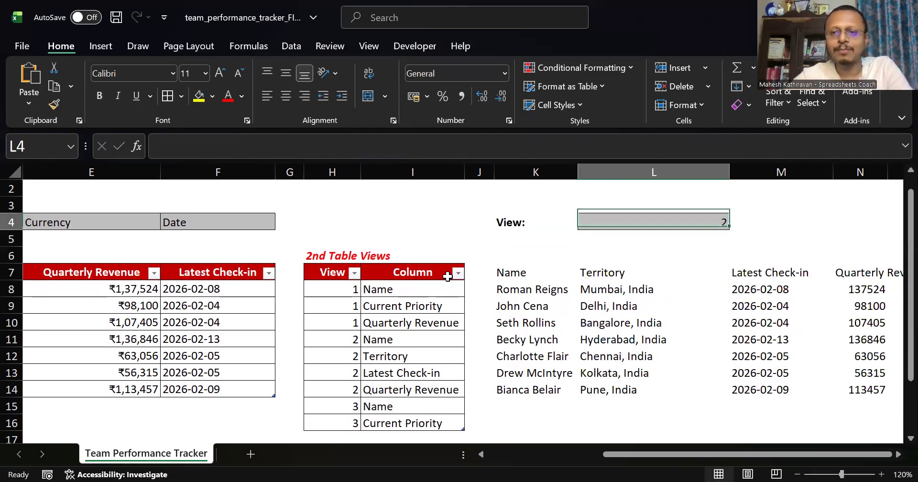
type("1")
key("Return")
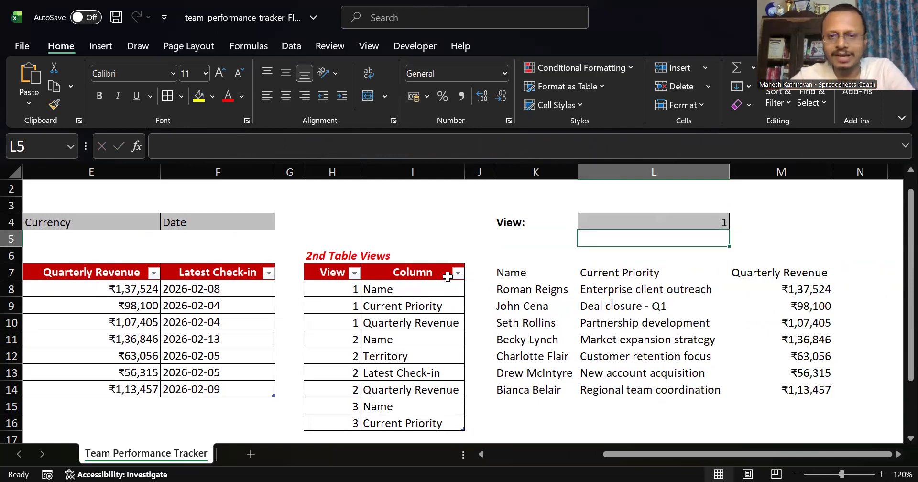
- Inspect the formula of the first output header in K7 and the ranges it references
key("Down")
key("Down")
key("Down")
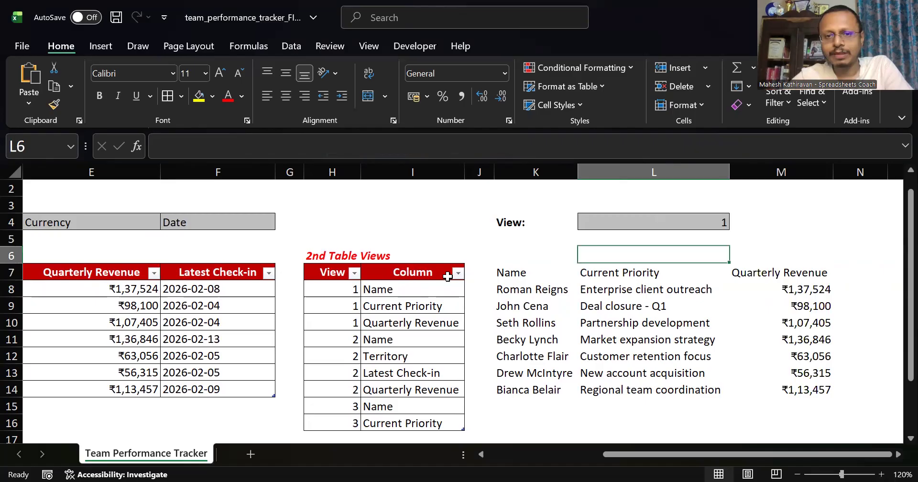
key("Left")
key("Up")
key("F2")
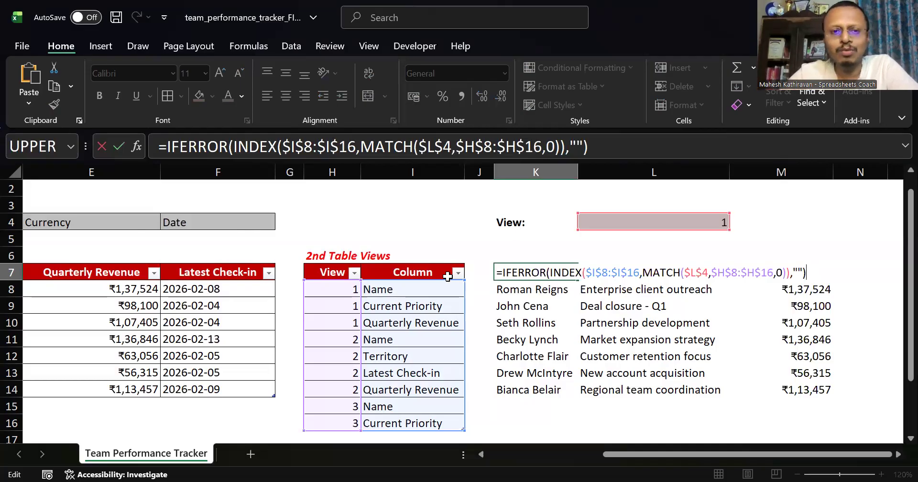
key("ctrl+Return")
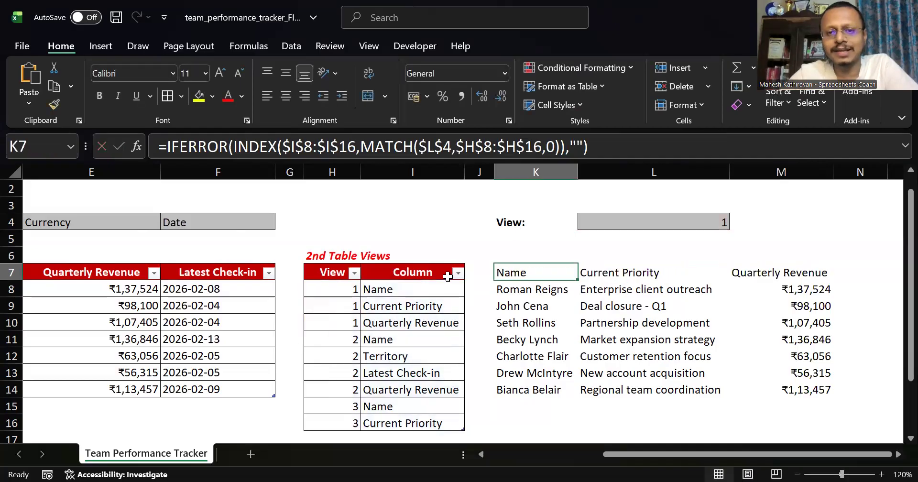
key("alt+Tab")
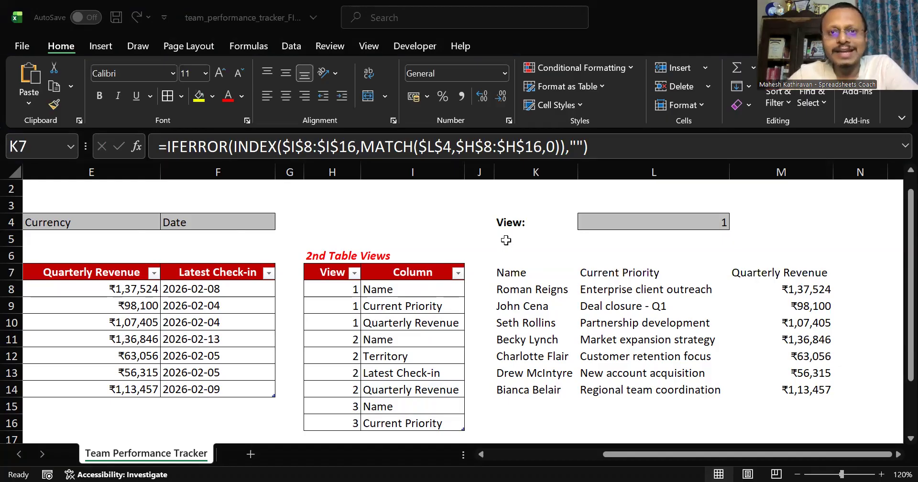
key("alt+Tab")
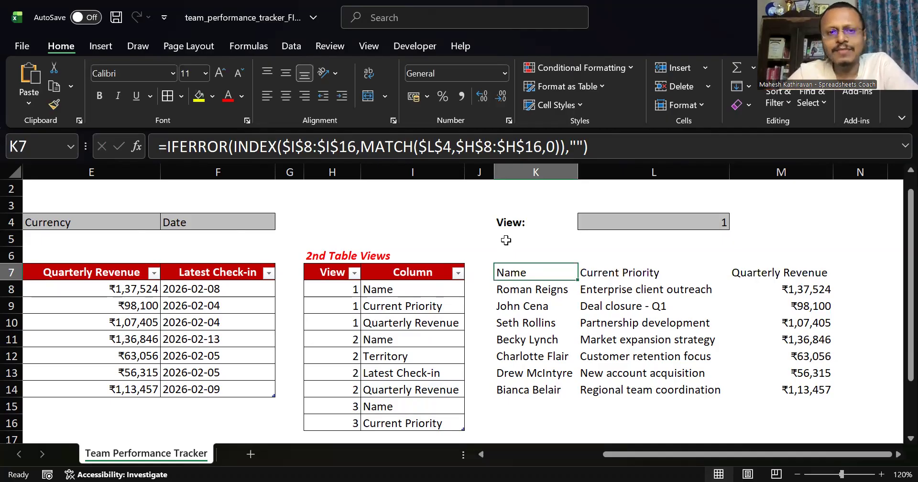
- Go through the INDEX array and the MATCH lookup value and lookup array in K7's formula, leaving it unmodified
key("F2")
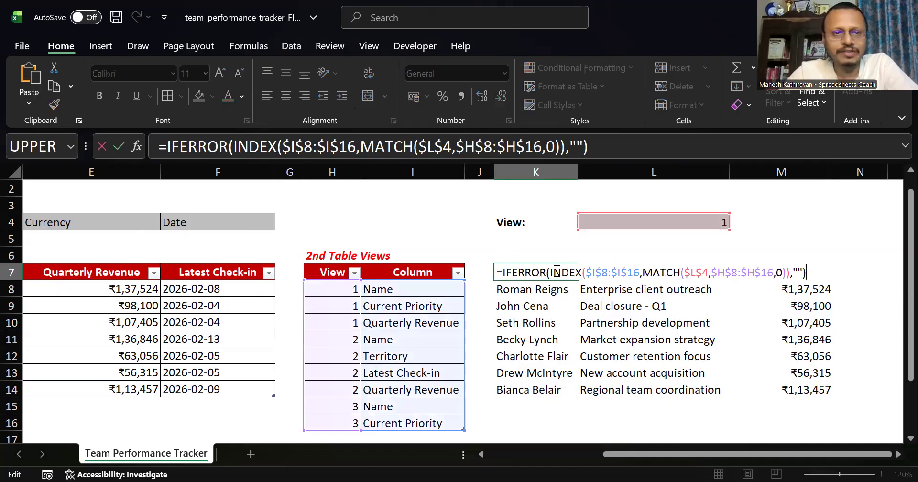
left_click(605, 275)
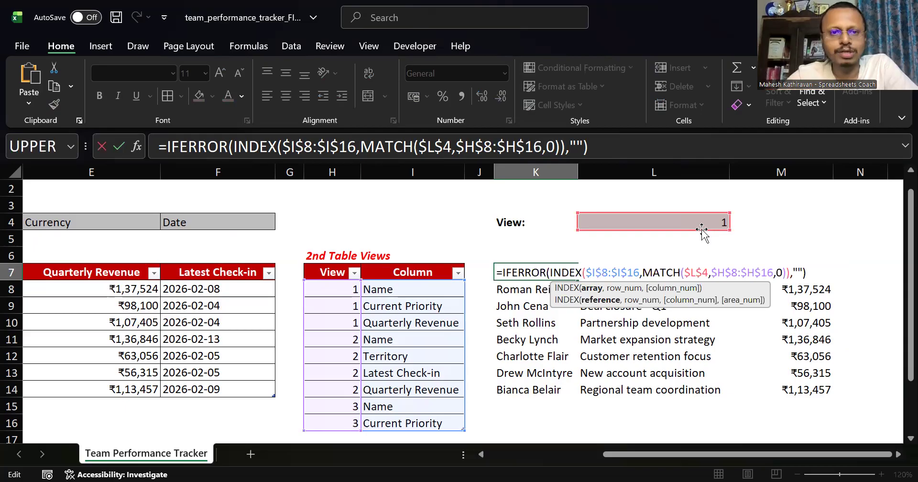
left_click(699, 272)
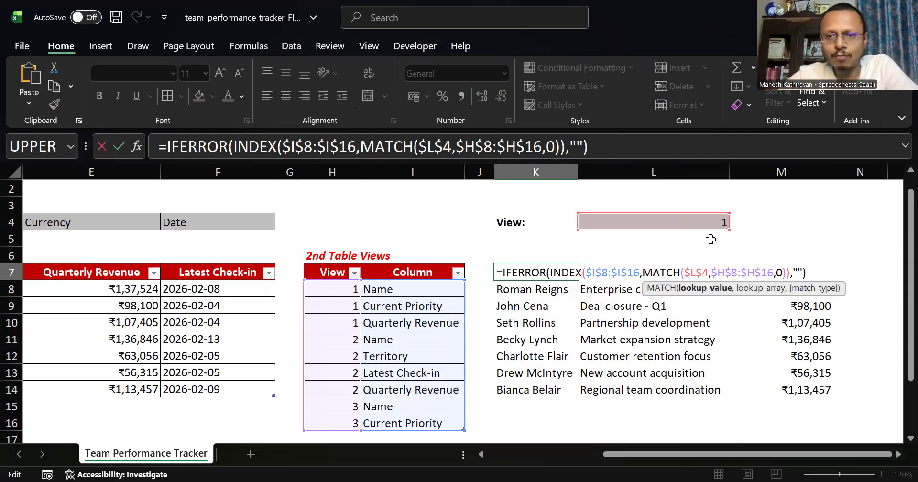
left_click(737, 272)
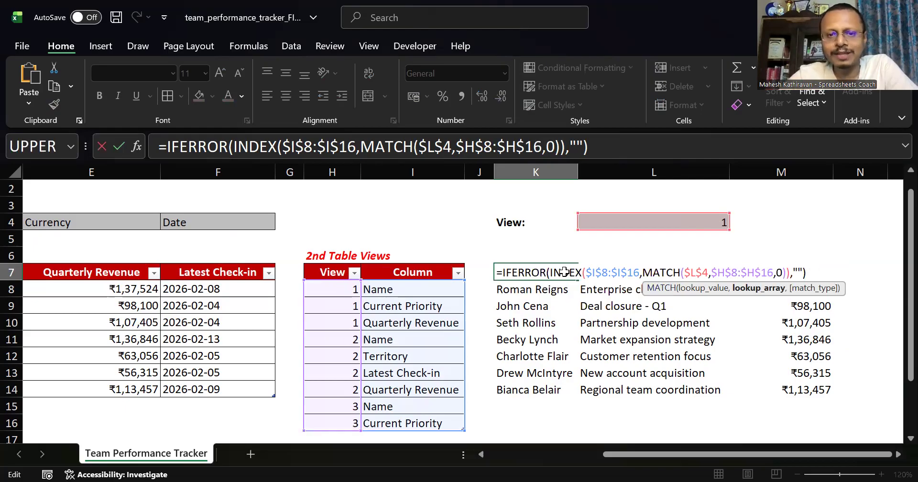
key("Escape")
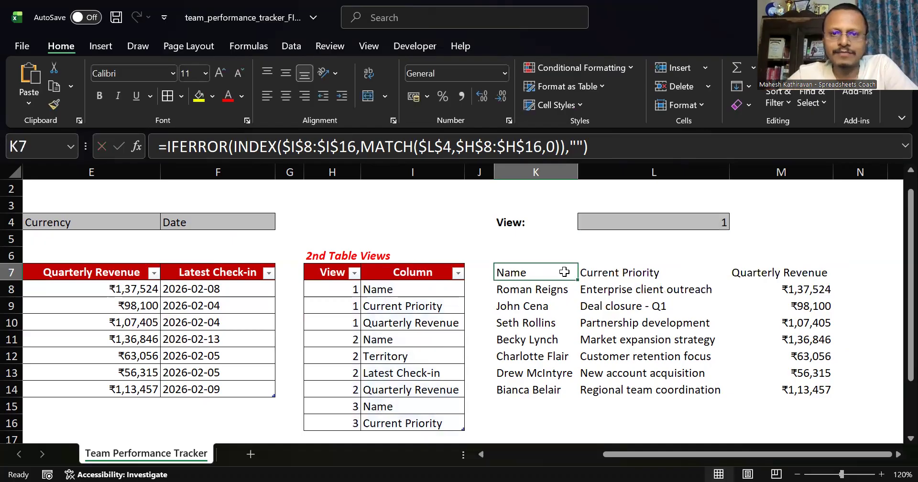
- Compare the formulas in L7 and K8 with K7, and check the output header row by selecting K7:M7
key("Right")
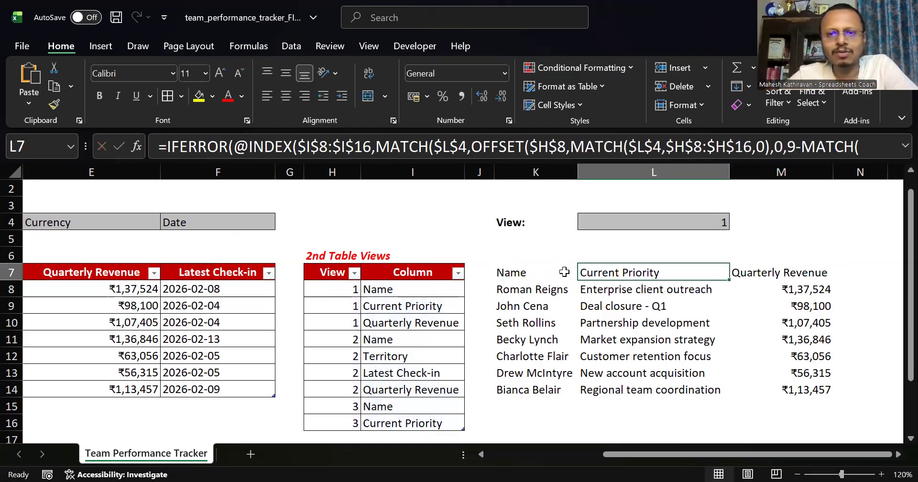
key("Left")
key("Down")
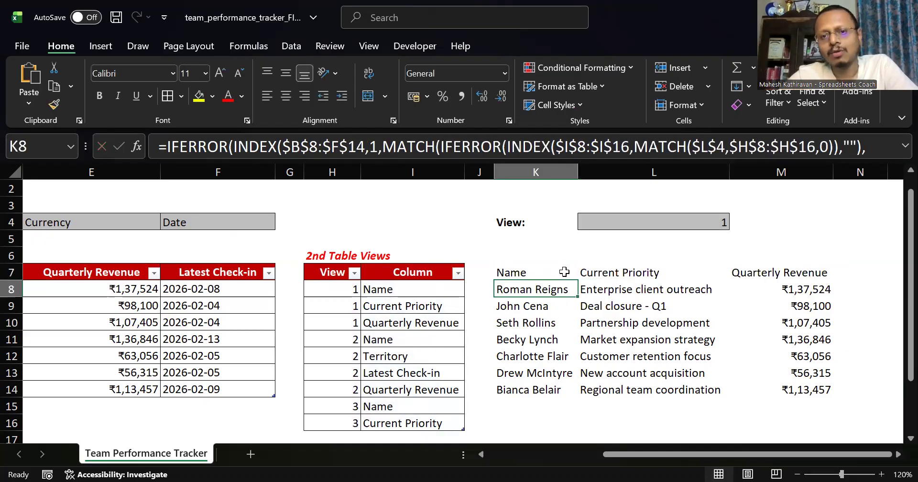
key("Up")
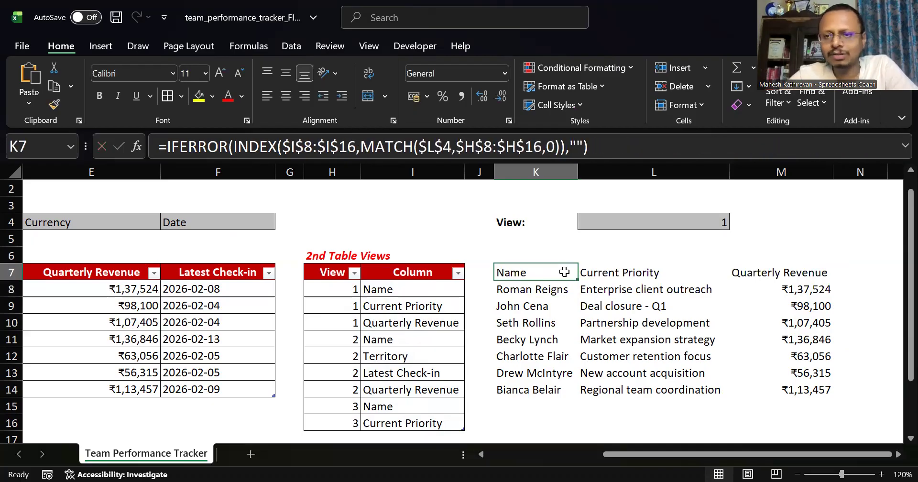
key("shift+Right")
key("shift+Right")
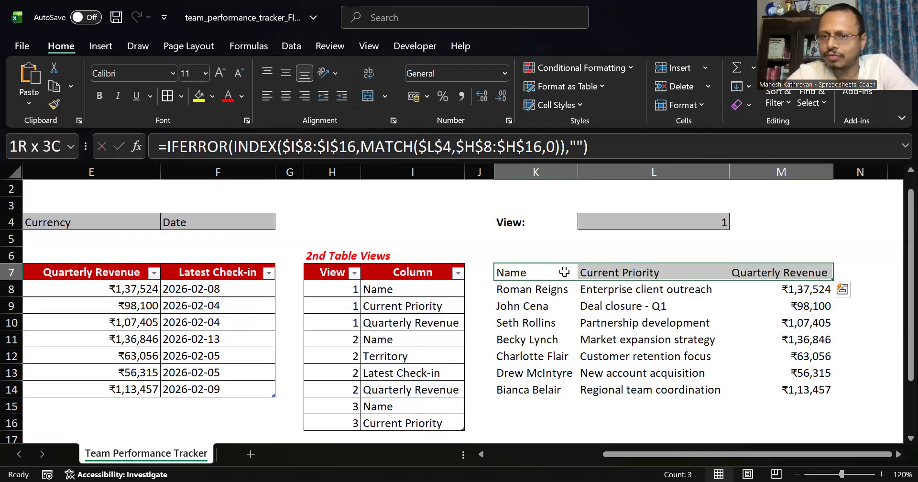
- Review the View selector row above the output report and go to the first data cell, K8
key("Up")
key("Up")
key("Up")
key("Right")
key("Right")
key("Left")
key("Left")
key("Down")
key("Down")
key("Down")
key("Down")
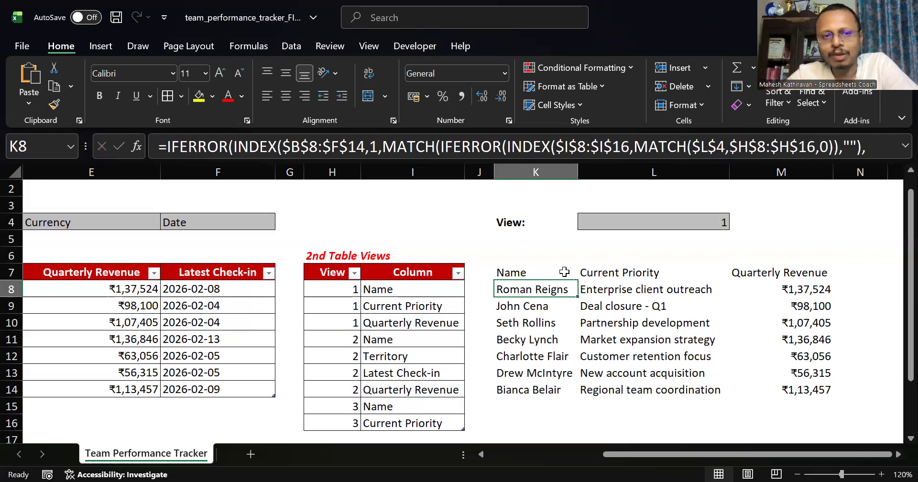
- Go through the nested INDEX, MATCH and IFERROR arguments of K8's formula, up to the lookup array $B$7:$F$7
key("F2")
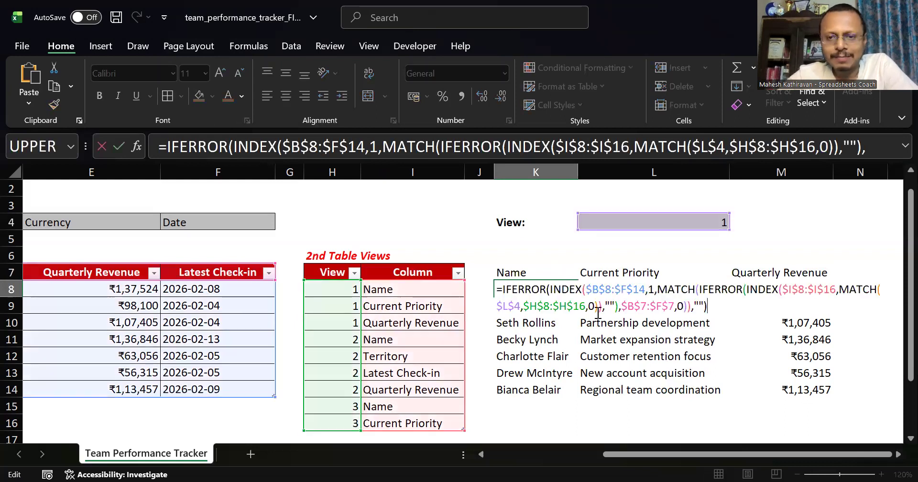
left_click(602, 288)
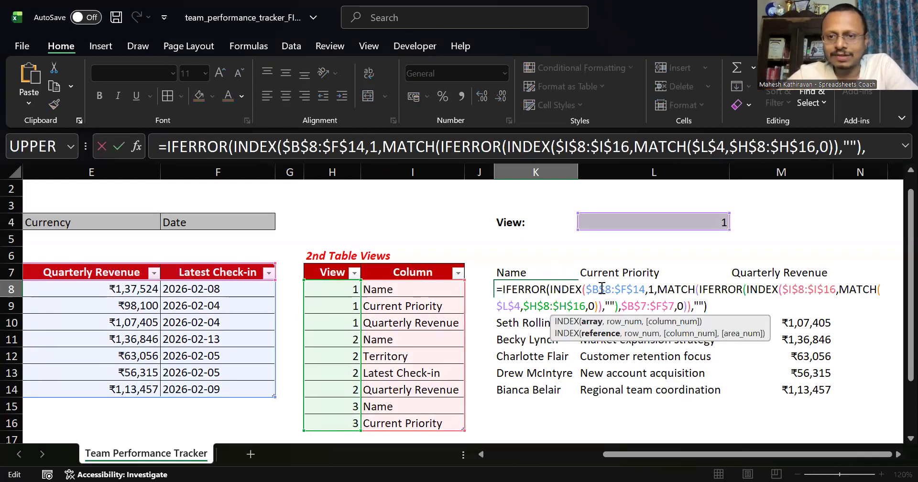
left_click(722, 288)
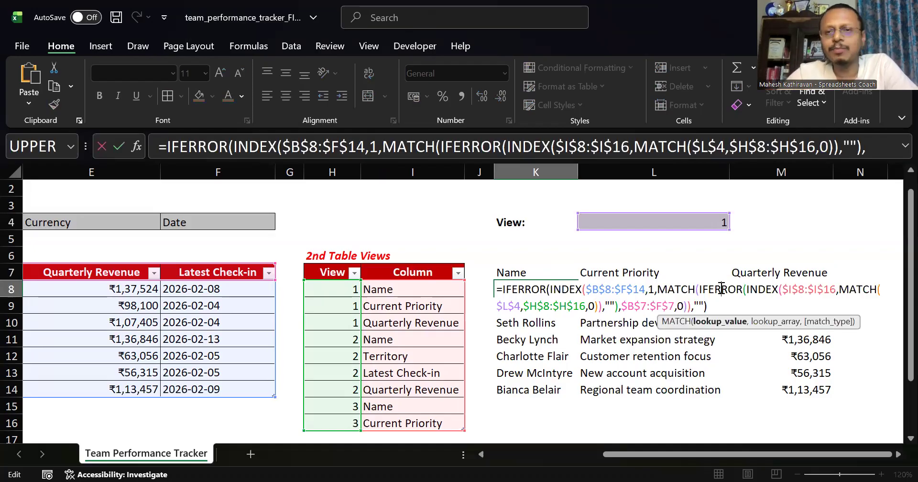
left_click(808, 291)
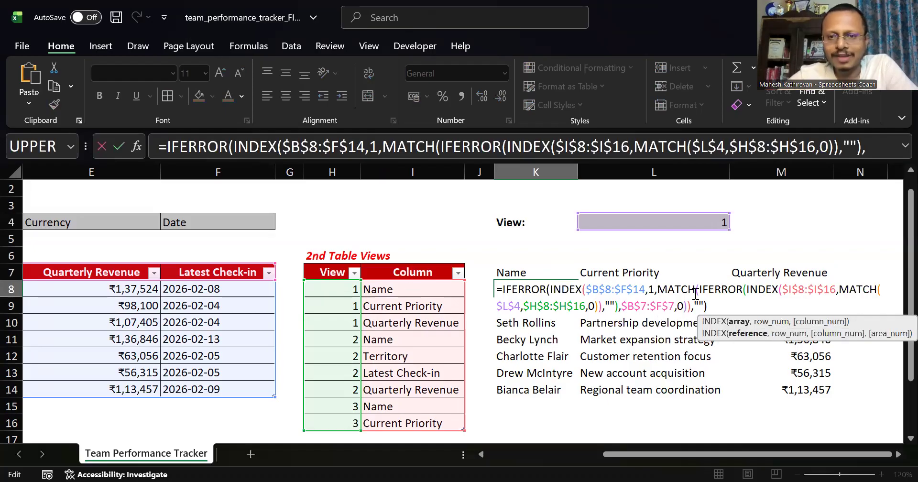
left_click(508, 311)
left_click(539, 303)
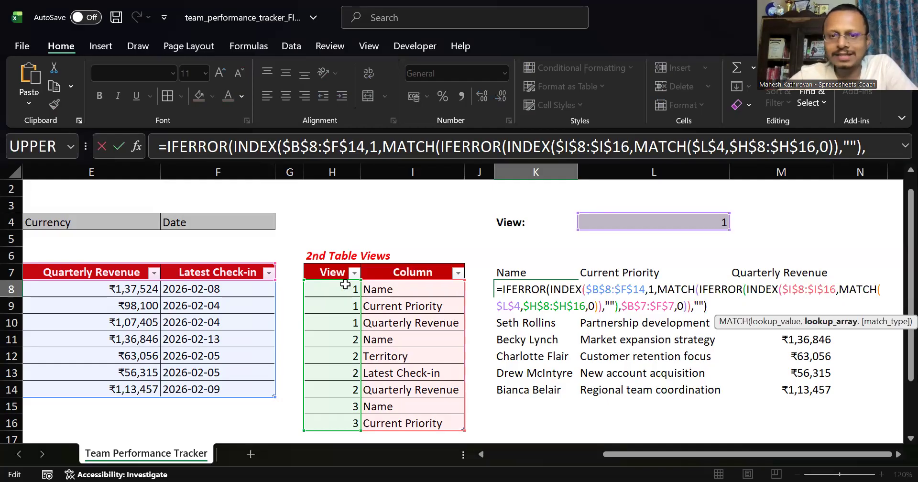
left_click(607, 304)
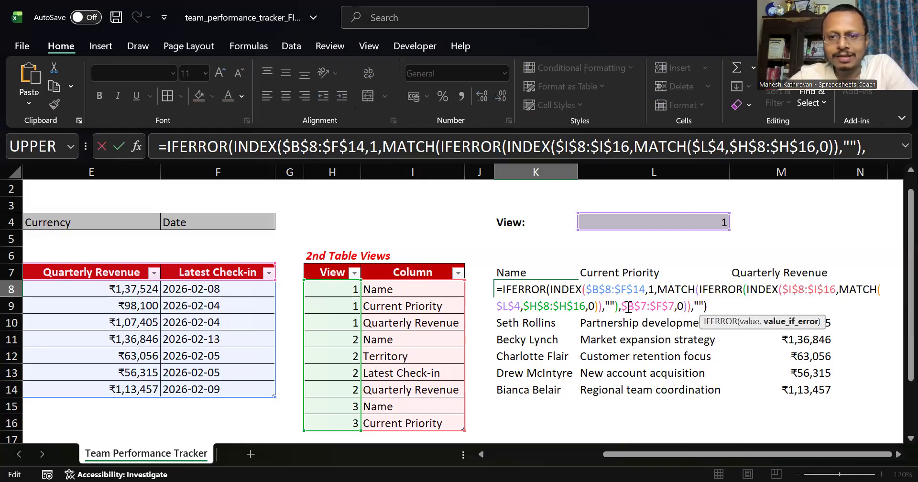
left_click(628, 306)
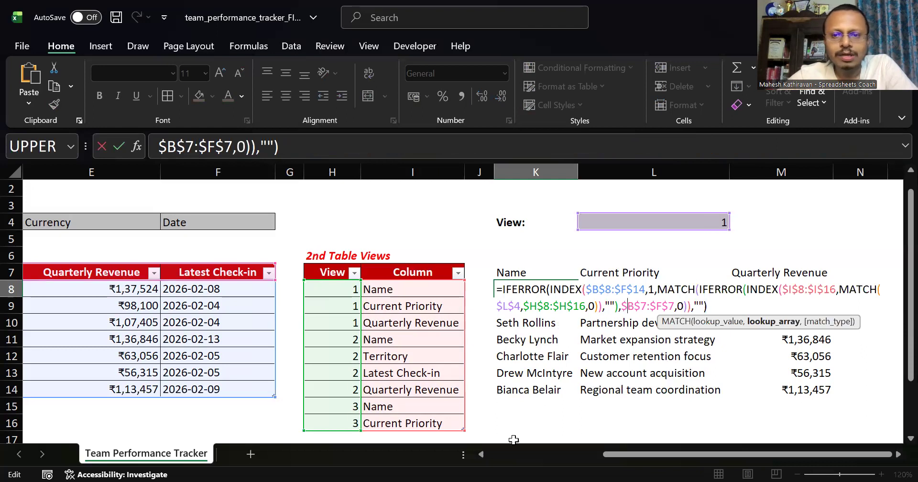
- Check the Sales Report header and data ranges referenced by K8's formula, keeping the formula as it is
left_click(484, 451)
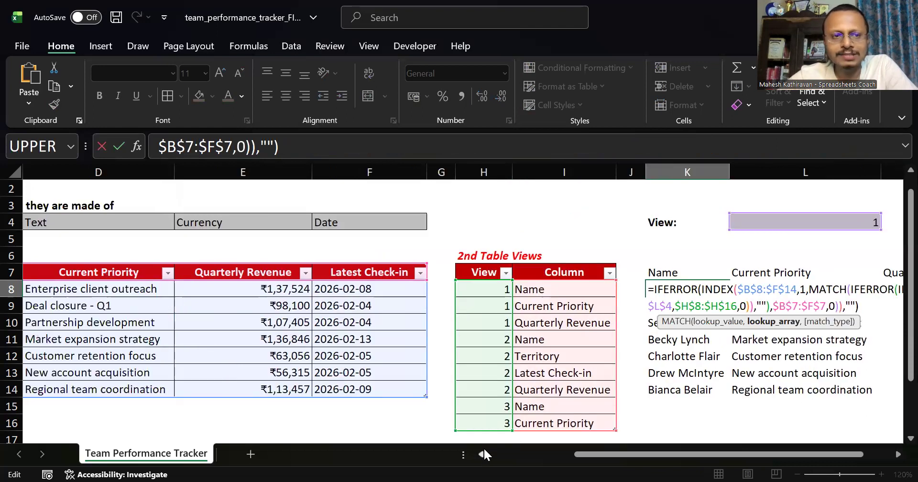
left_click(484, 451)
left_click(483, 452)
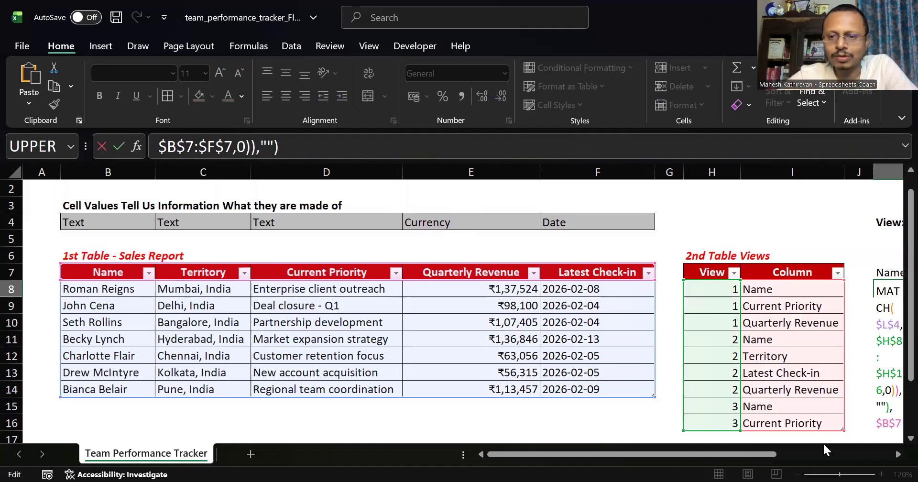
left_click(834, 455)
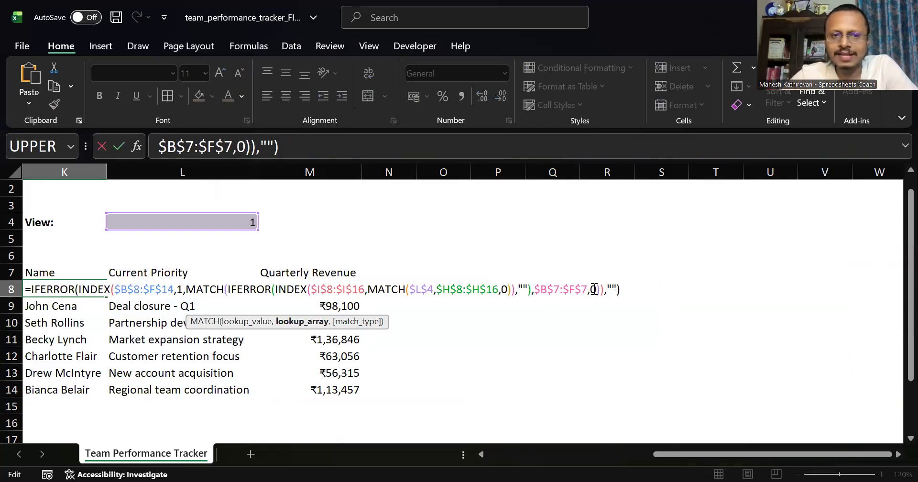
key("ctrl+Return")
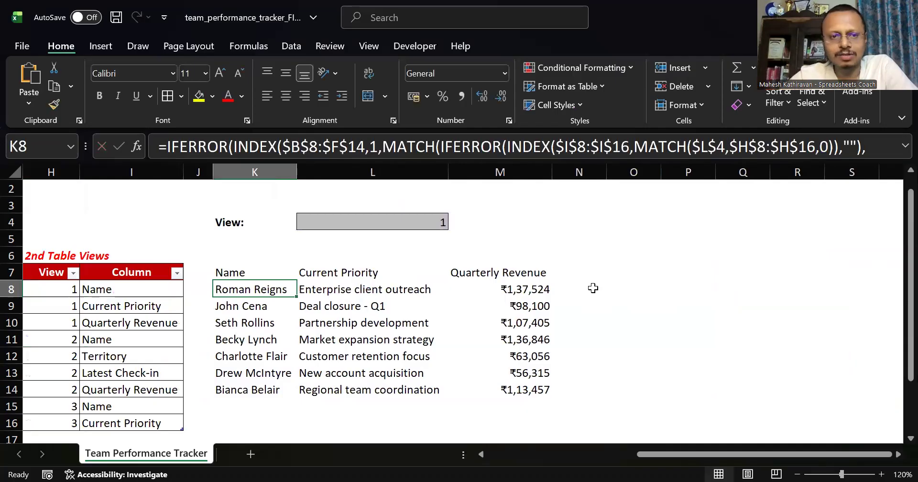
- Set the View selector in L4 to 3 to switch the output report to the third view
key("Up")
key("Up")
key("Up")
key("Up")
key("Right")
key("Up")
key("Down")
type("3")
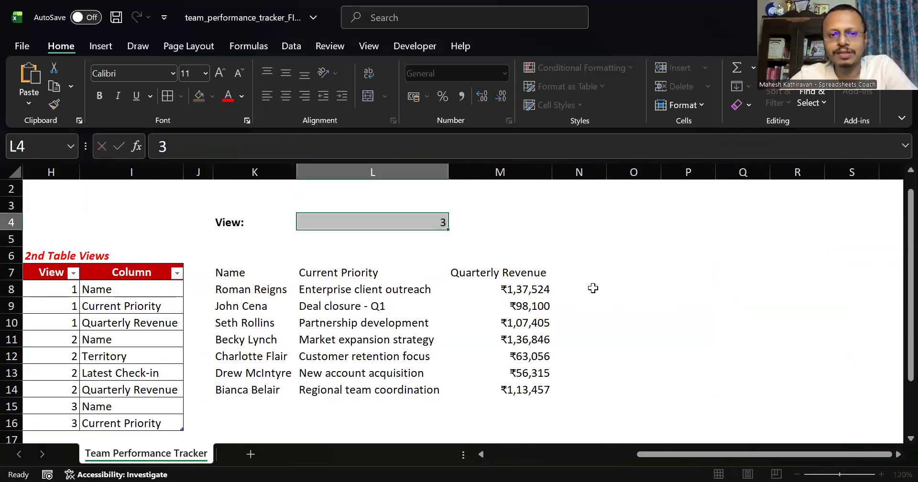
key("Return")
- Set the View selector in L4 to 2 and check the report's formulas in L8 and N8
key("Up")
type("2")
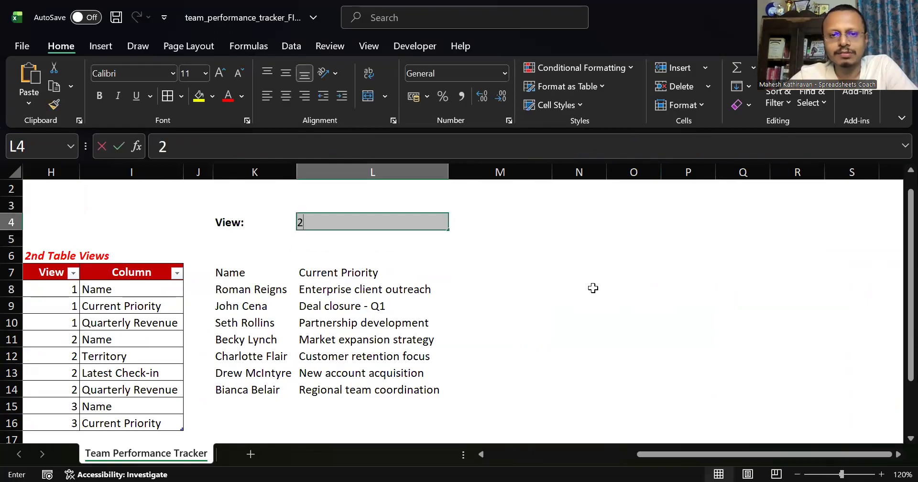
key("Return")
key("Down")
key("Down")
key("Down")
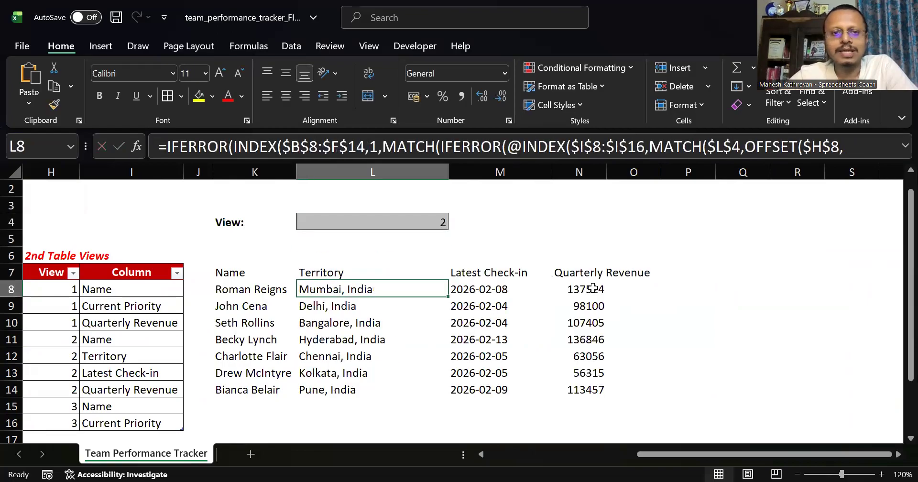
left_click(593, 287)
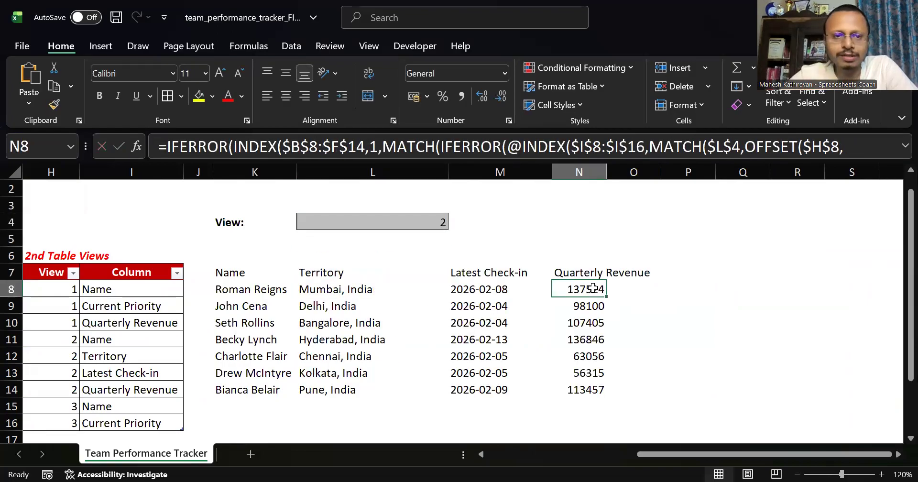
- Apply all borders to the whole output report, K7:N14, including its header row
key("ctrl+Left")
key("Up")
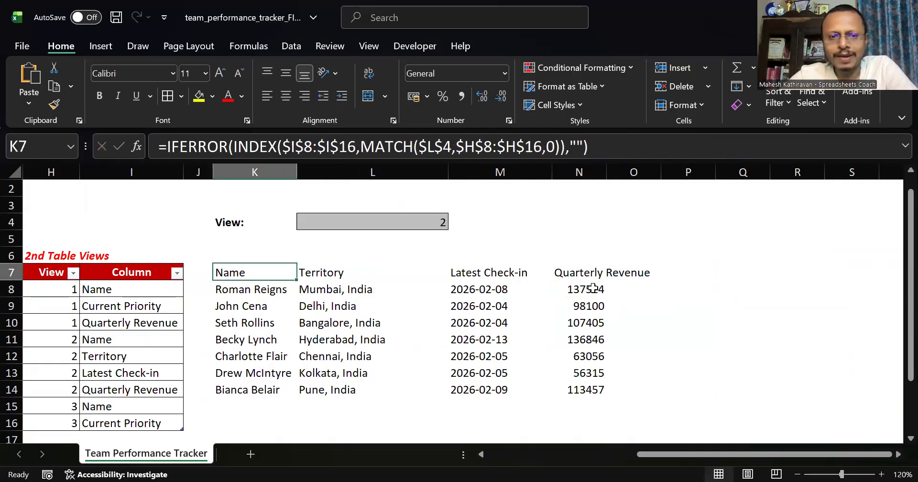
key("ctrl+shift+Right")
key("shift+Down")
key("shift+Down")
key("shift+Down")
key("shift+Down")
key("shift+Down")
key("shift+Down")
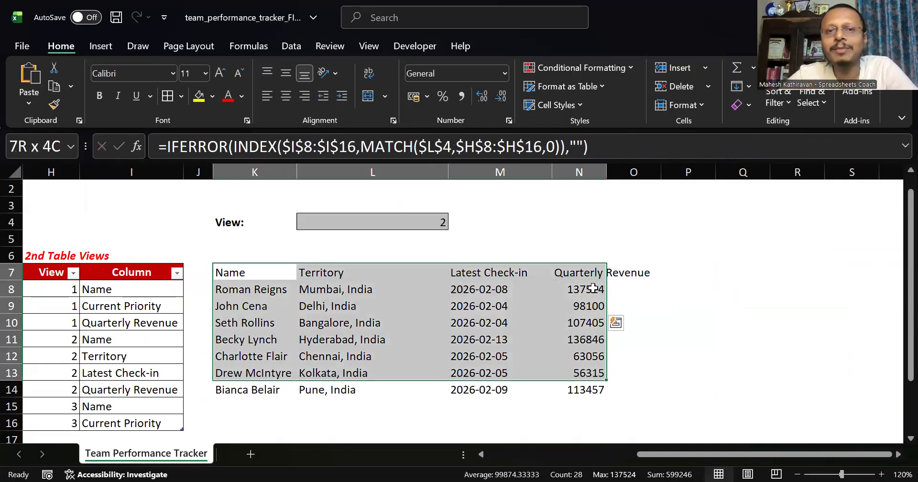
key("shift+Down")
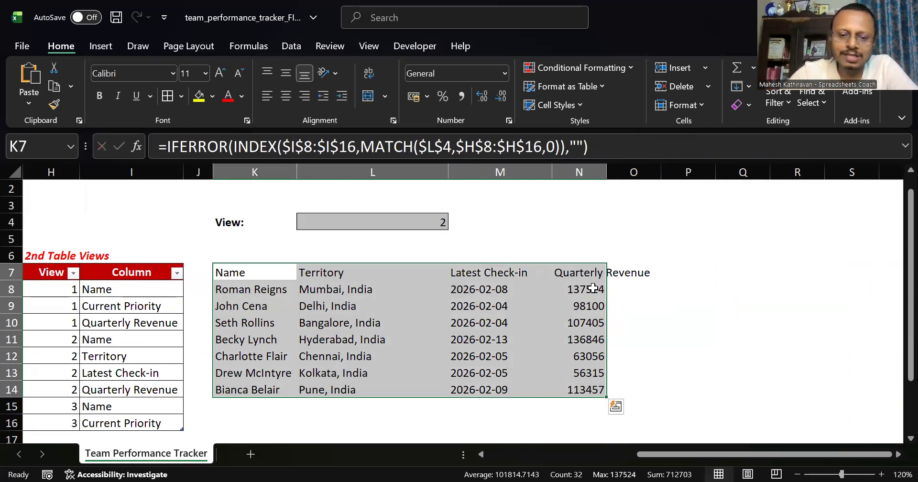
key("alt")
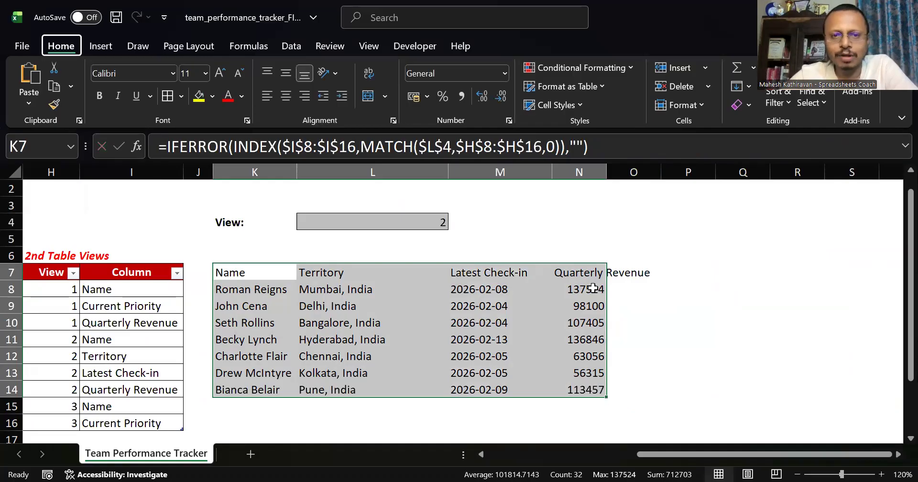
key("h")
key("b")
key("a")
key("ctrl+shift+Up")
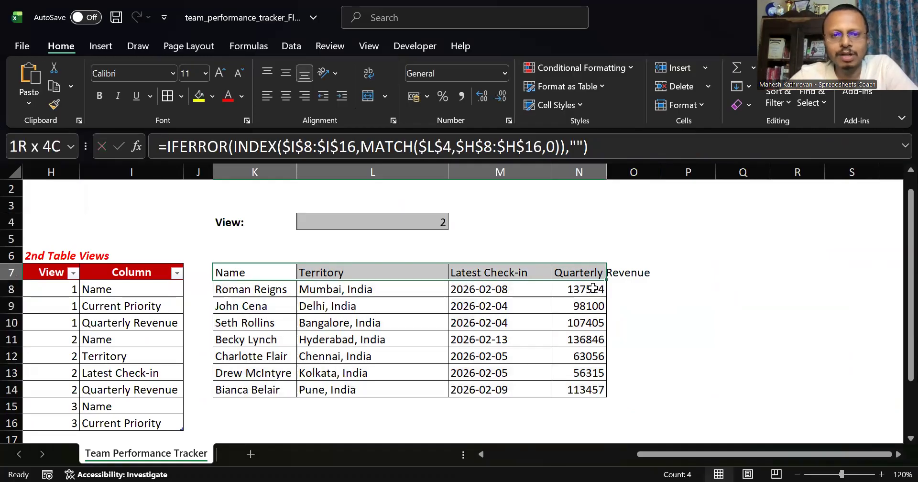
- Set the View selector in L4 to 1 and check the bordered cells N7:N14 beside the report
key("Down")
key("Up")
key("Up")
key("Up")
key("Up")
key("Right")
type("1")
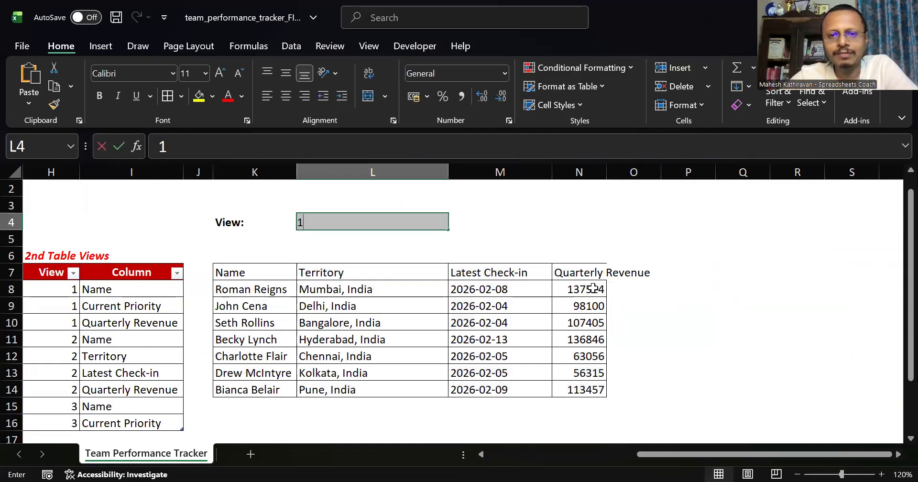
key("Return")
left_click_drag(579, 272, 602, 390)
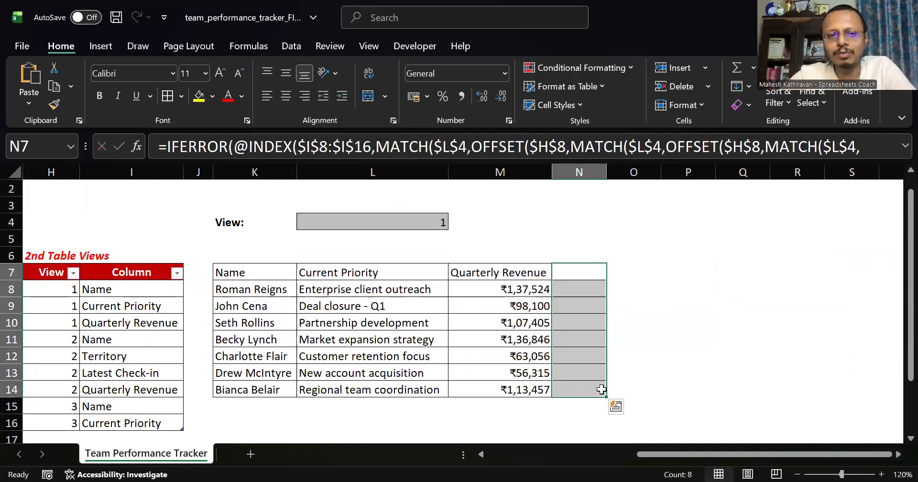
- Undo the last View change and the borders applied to the output report
key("ctrl+z")
key("ctrl+z")
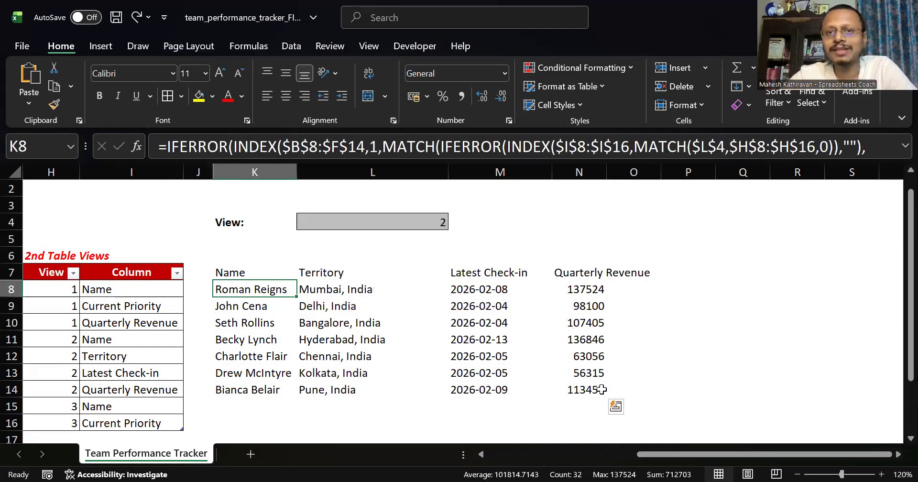
key("ctrl+z")
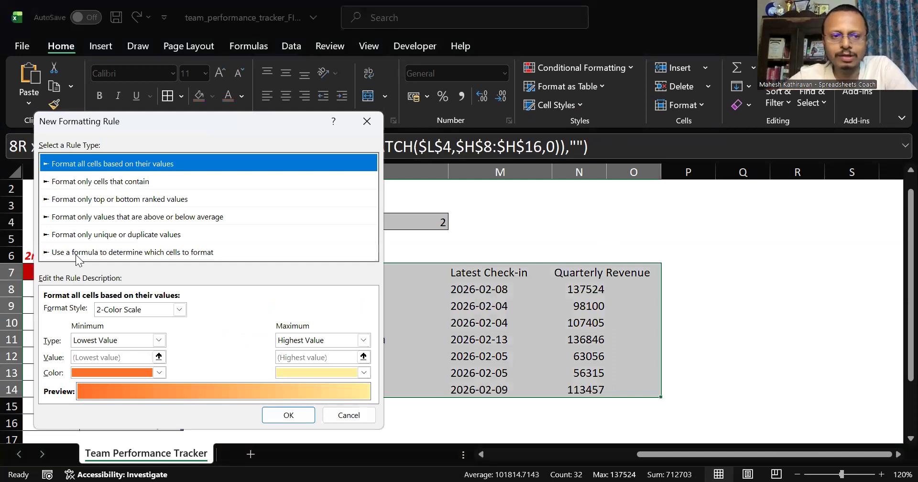
left_click(76, 253)
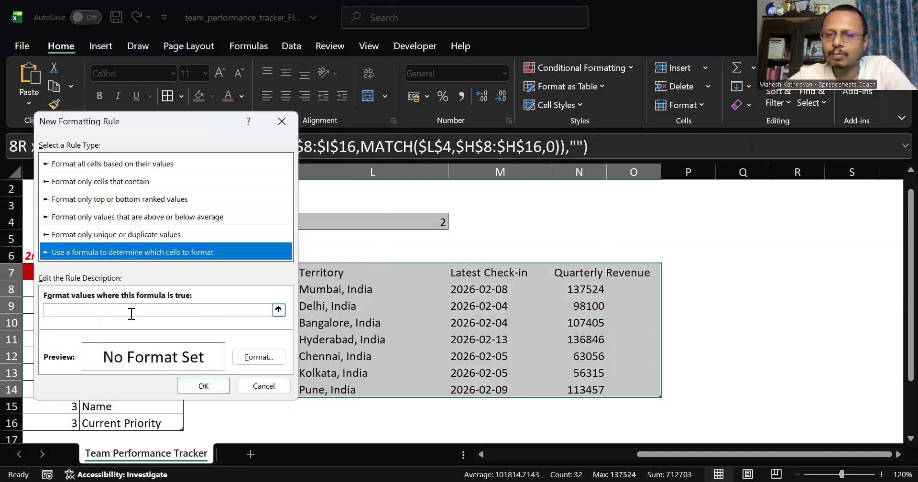
left_click(131, 314)
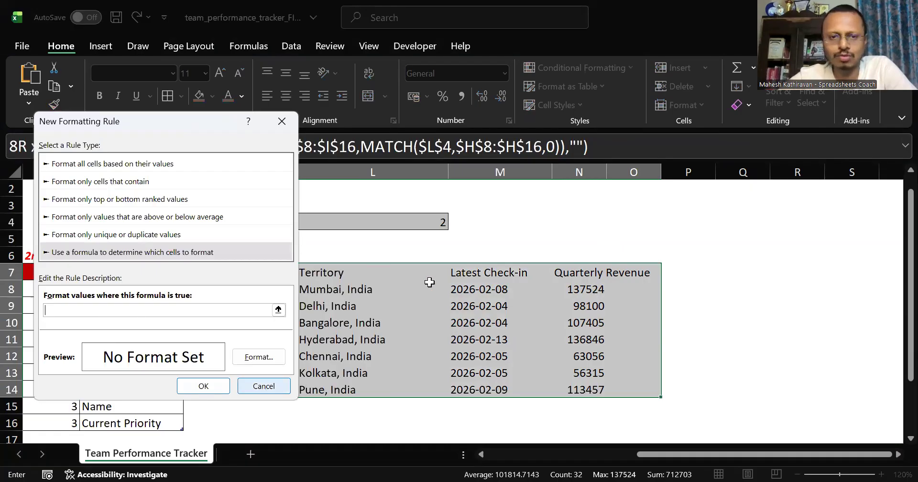
key("Escape")
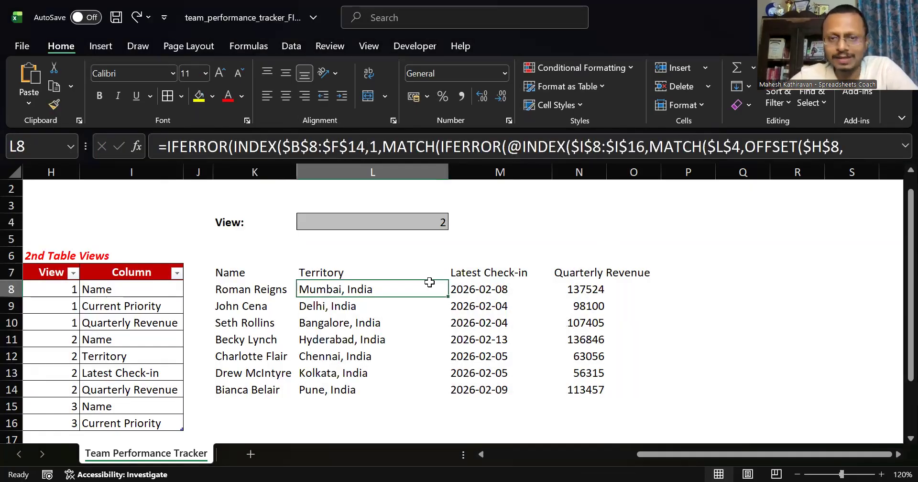